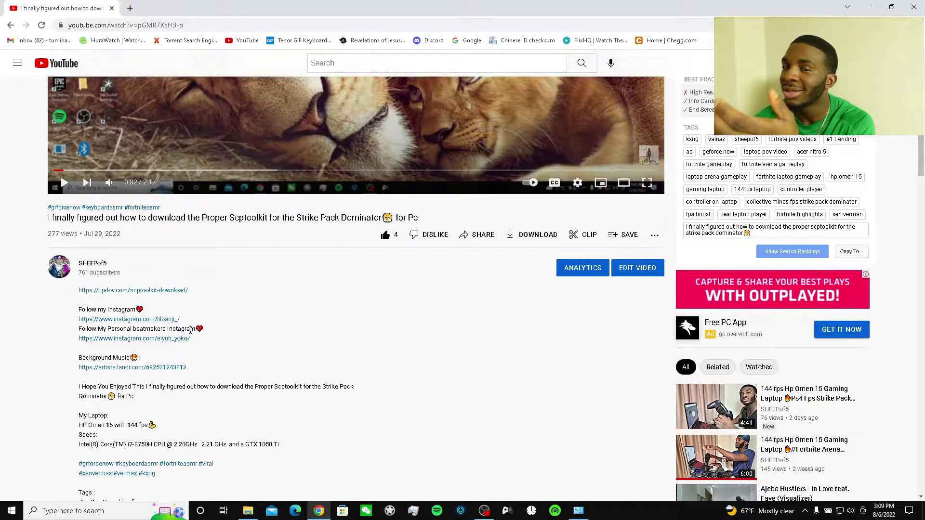
Open the updov.com/scptoolkit-download link from the video description in a new tab.
{"action": "left_click", "coordinate": [131, 291]}
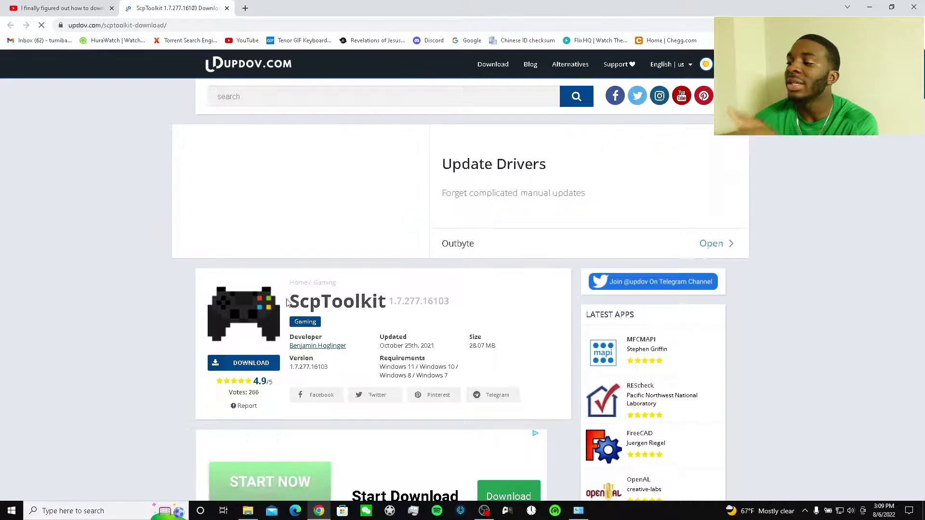
Start the ScpToolkit download on updov and follow its link to the MEGA page for ScpToolkit.exe.
{"action": "scroll", "coordinate": [271, 297], "scroll_direction": "down", "scroll_amount": 1}
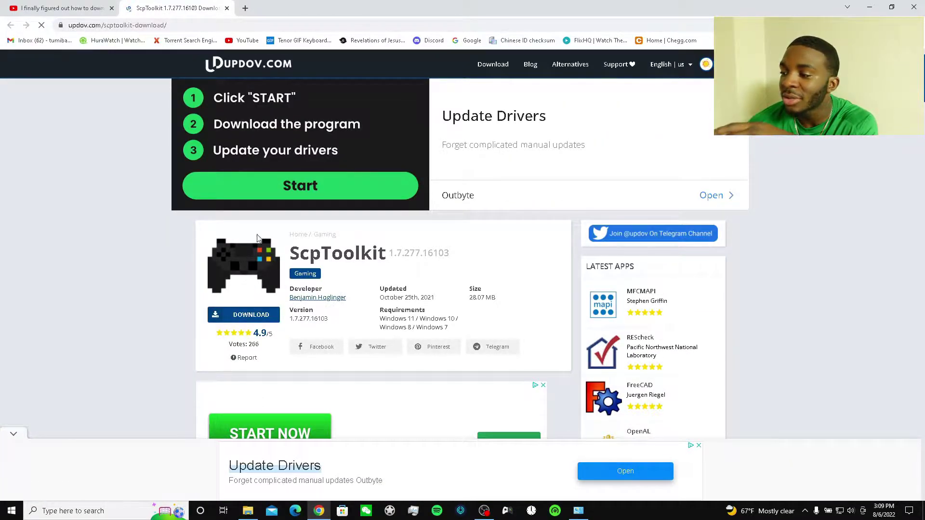
{"action": "left_click", "coordinate": [250, 318]}
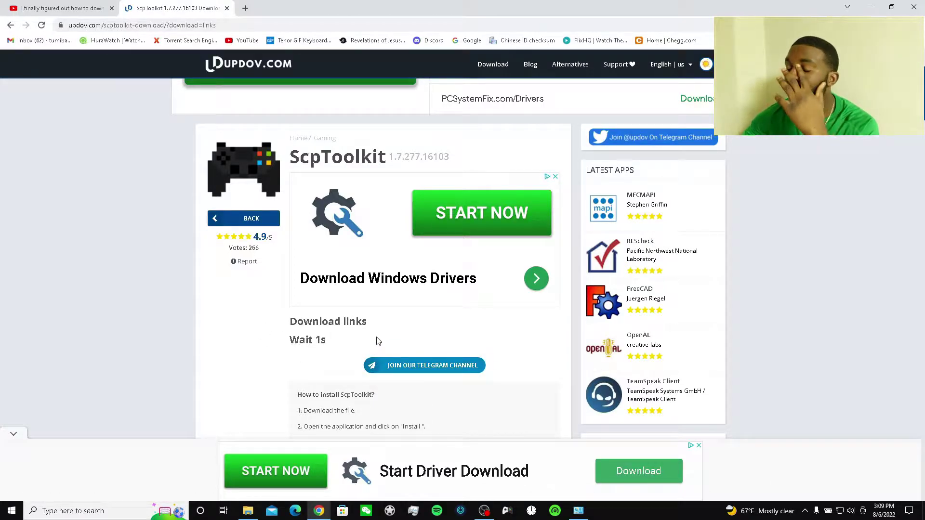
{"action": "left_click", "coordinate": [400, 344]}
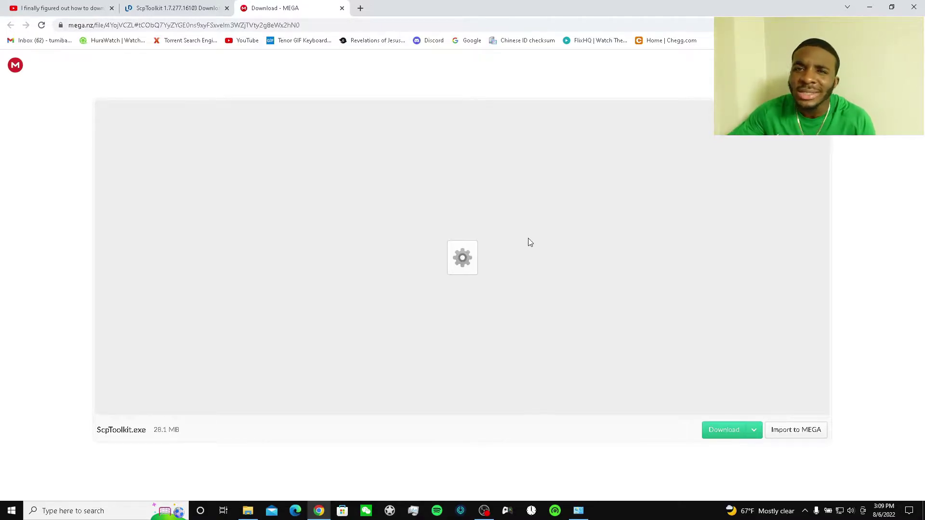
Download ScpToolkit.exe (28.1 MB) from MEGA, then bring Programs and Features to the front.
{"action": "left_click", "coordinate": [720, 434]}
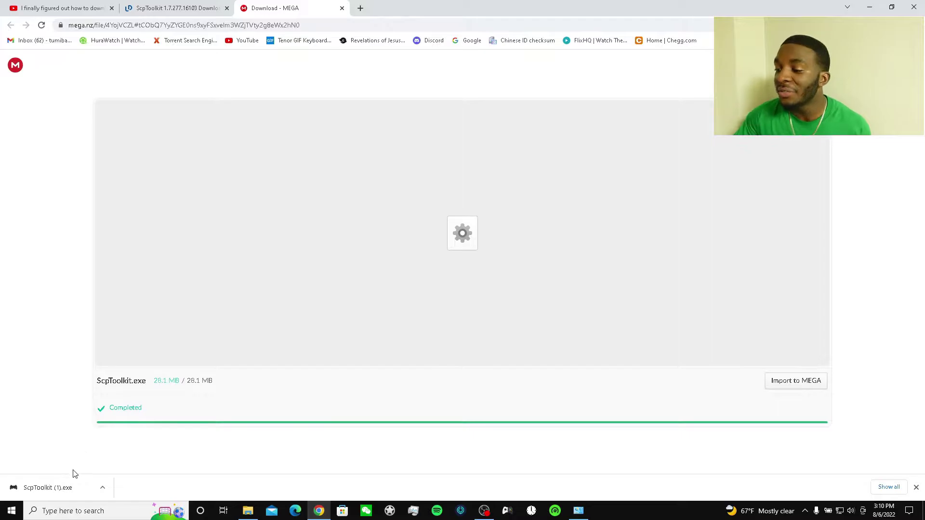
{"action": "left_click", "coordinate": [578, 512]}
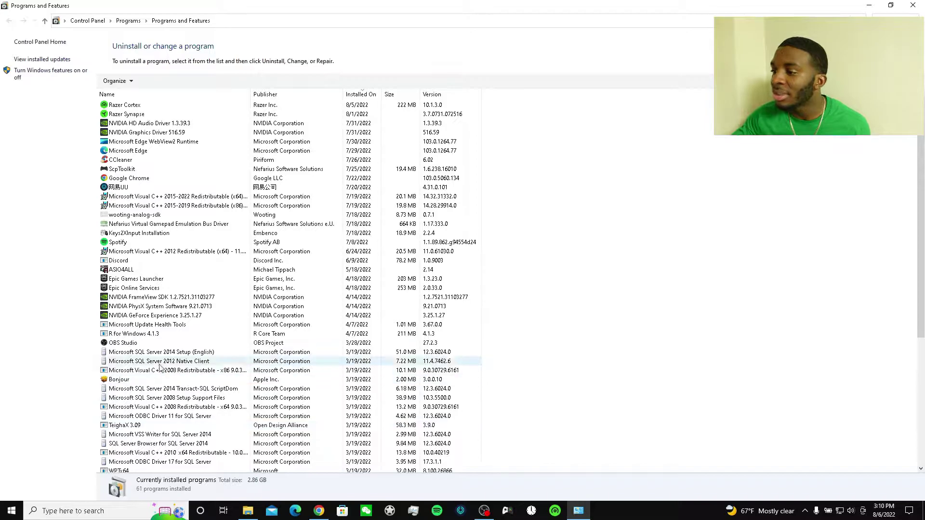
Minimize Programs and Features and Chrome, then launch ScpToolkit Driver Installer from the desktop.
{"action": "left_click", "coordinate": [876, 8]}
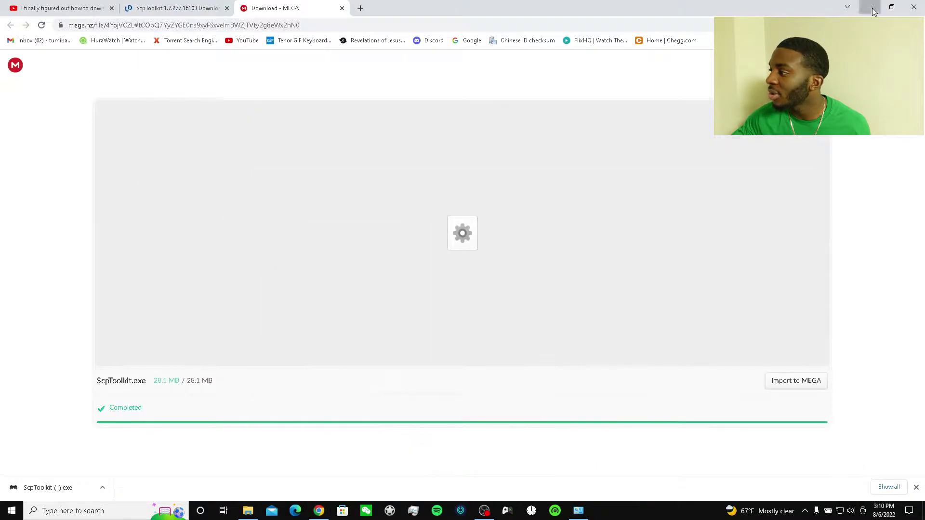
{"action": "left_click", "coordinate": [876, 8]}
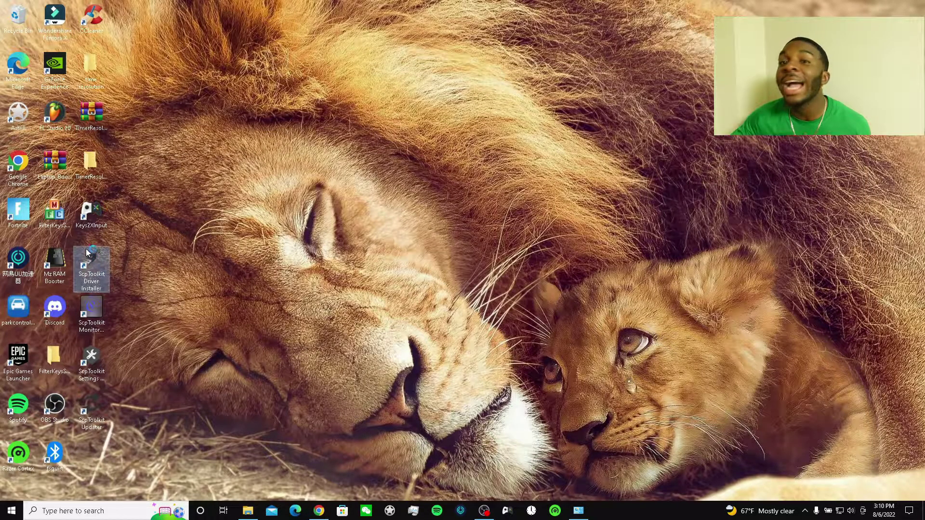
{"action": "left_click", "coordinate": [81, 267]}
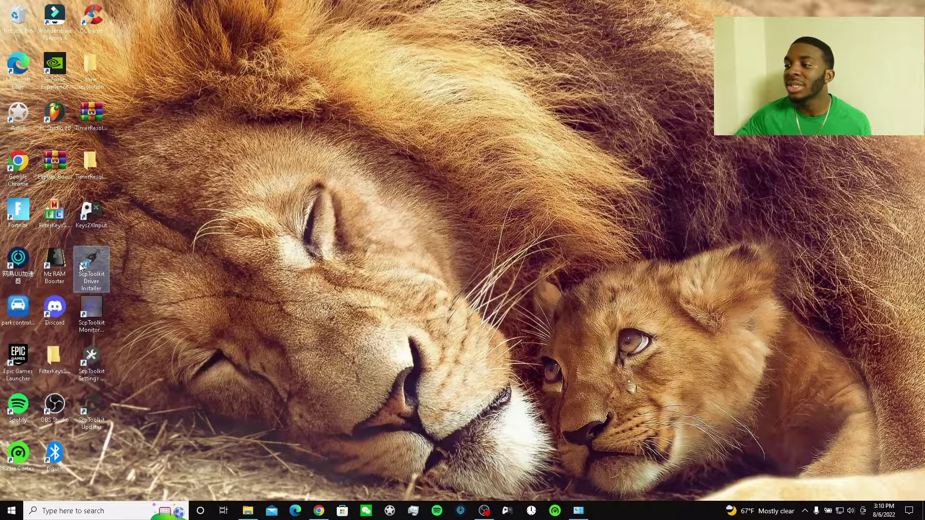
{"action": "double_click", "coordinate": [96, 264]}
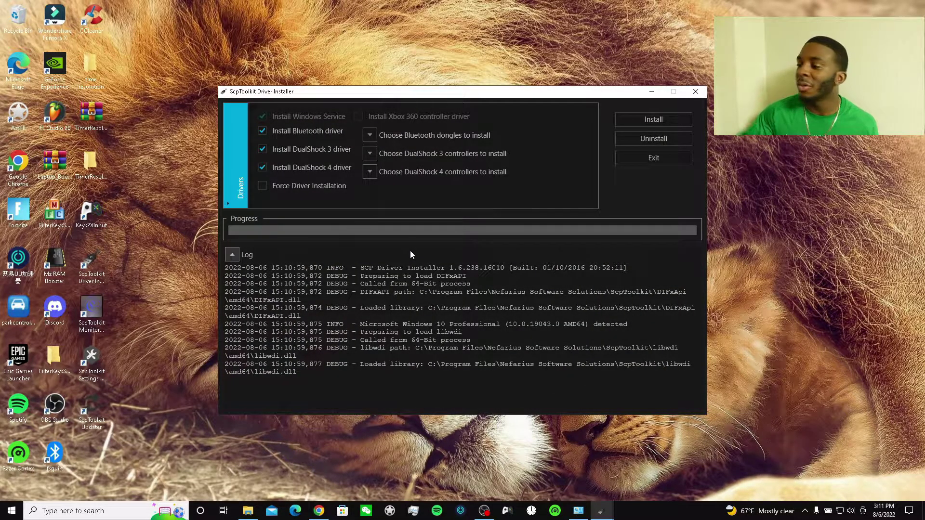
Untick the DualShock 3 and Bluetooth drivers and close the installer without installing.
{"action": "left_click", "coordinate": [285, 150]}
{"action": "left_click", "coordinate": [292, 133]}
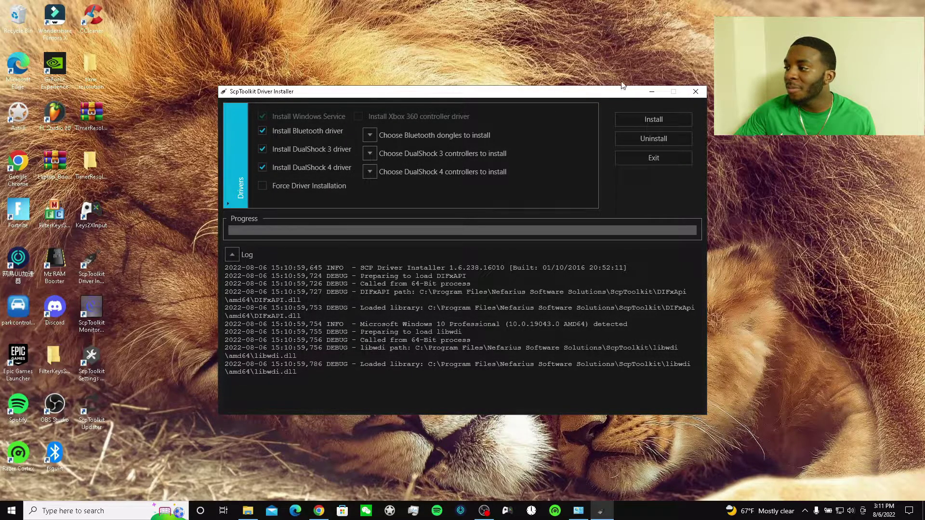
{"action": "left_click", "coordinate": [696, 91]}
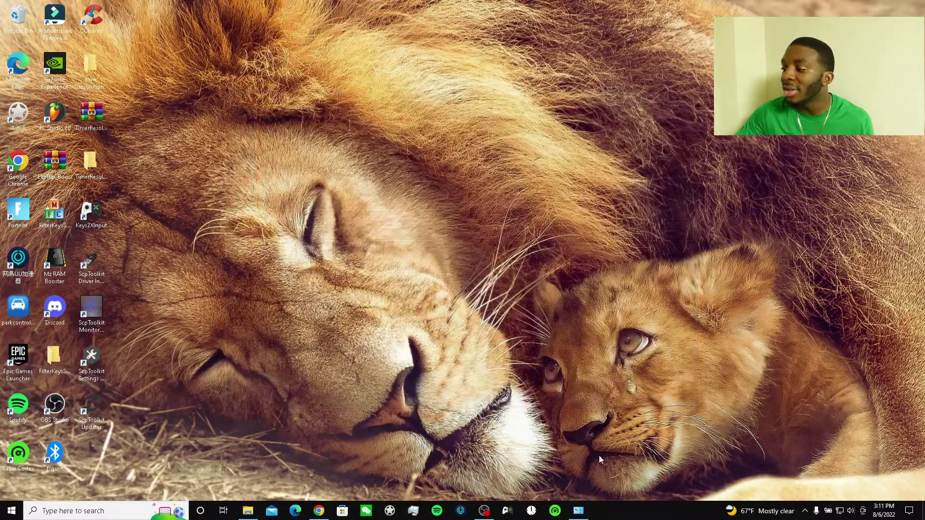
Uninstall the ScpToolkit entry from Programs and Features.
{"action": "left_click", "coordinate": [578, 510]}
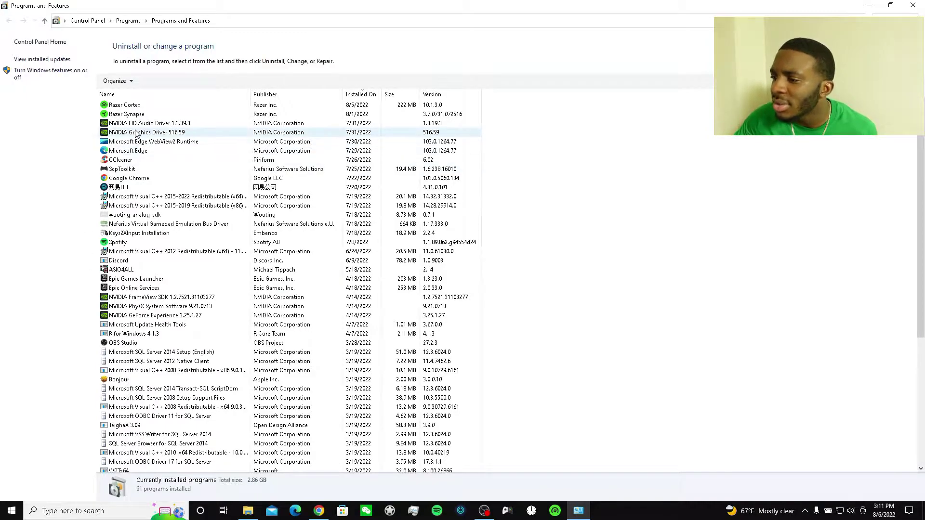
{"action": "left_click", "coordinate": [125, 168]}
{"action": "right_click", "coordinate": [130, 169]}
{"action": "left_click", "coordinate": [138, 172]}
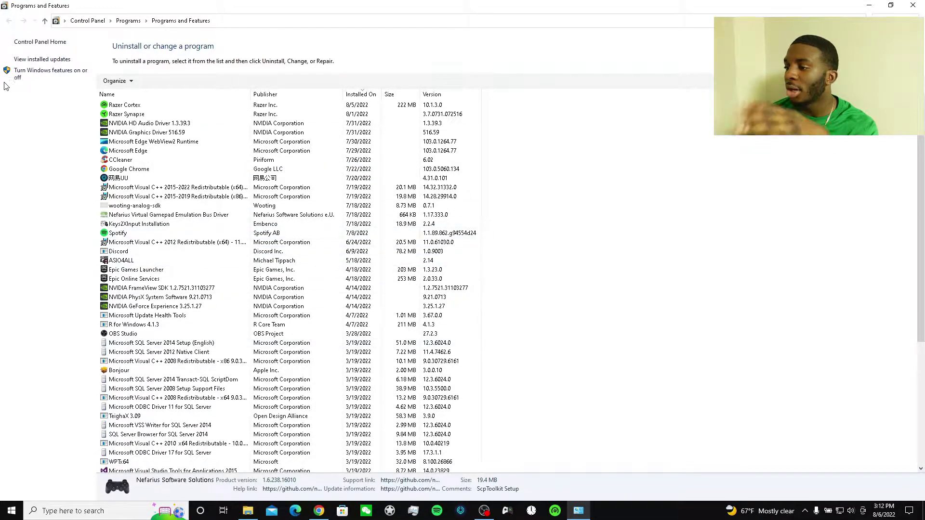
Refresh the programs list to confirm ScpToolkit is gone, then return to the MEGA page.
{"action": "right_click", "coordinate": [619, 189]}
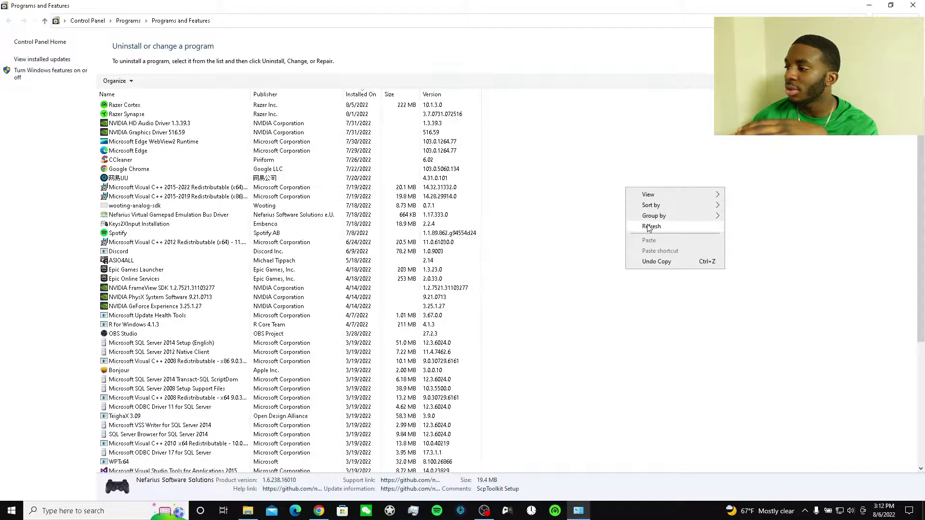
{"action": "left_click", "coordinate": [636, 225]}
{"action": "left_click", "coordinate": [869, 4]}
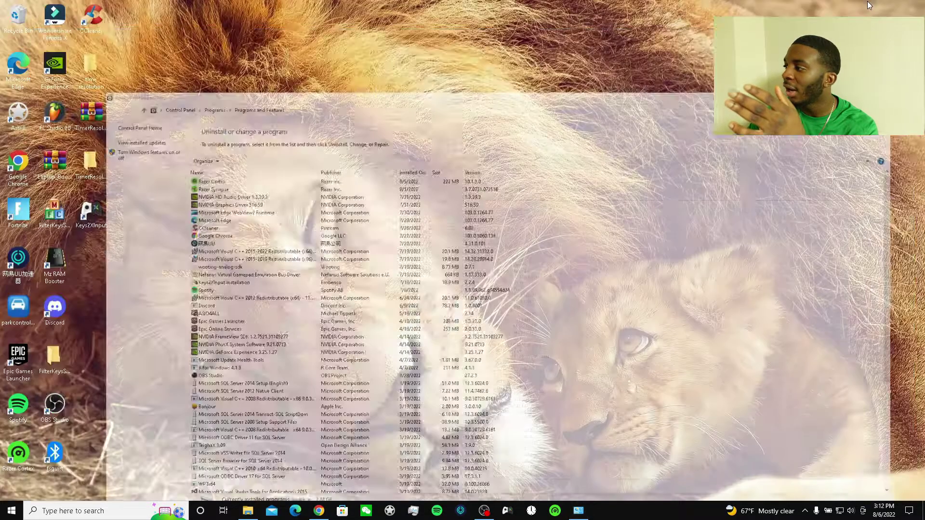
{"action": "left_click_drag", "start_coordinate": [79, 266], "coordinate": [120, 302]}
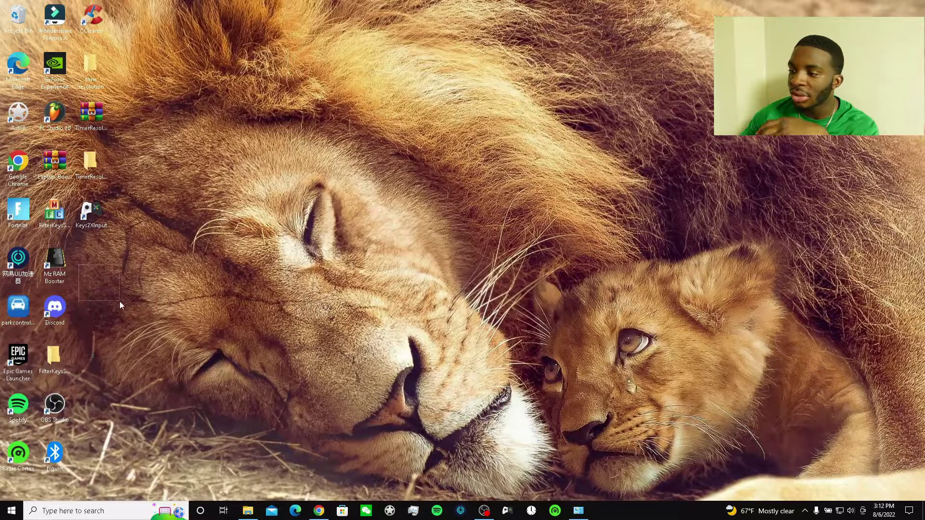
{"action": "left_click_drag", "start_coordinate": [94, 376], "coordinate": [102, 360]}
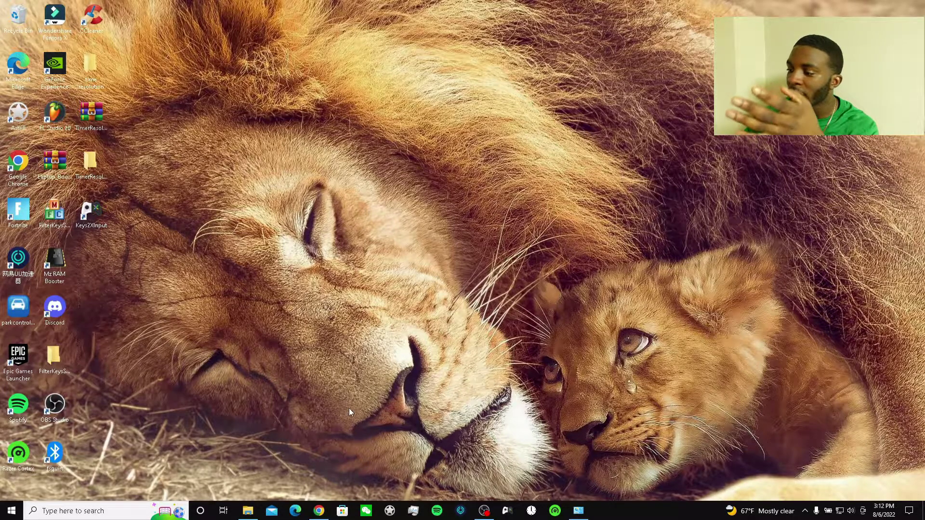
{"action": "left_click", "coordinate": [349, 495]}
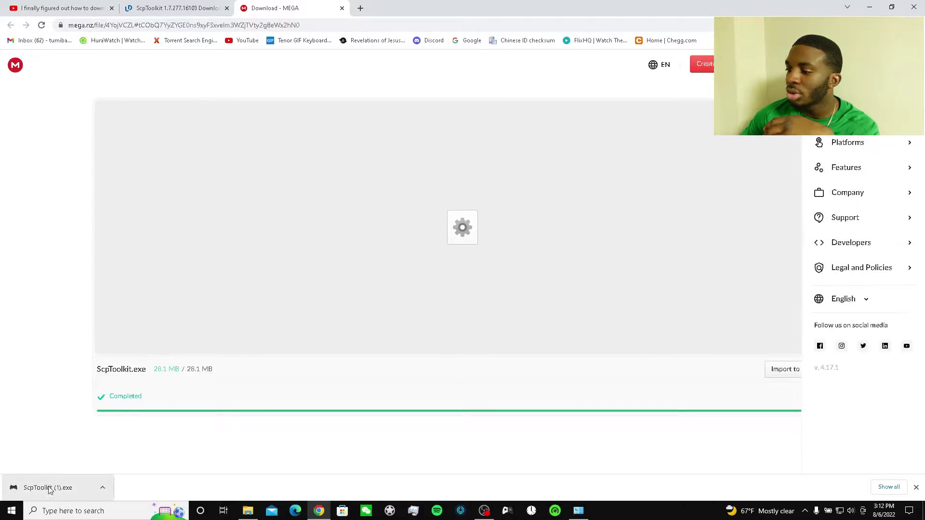
Run the downloaded ScpToolkit (1).exe installer from Chrome's download bar and minimize Chrome.
{"action": "left_click", "coordinate": [103, 488]}
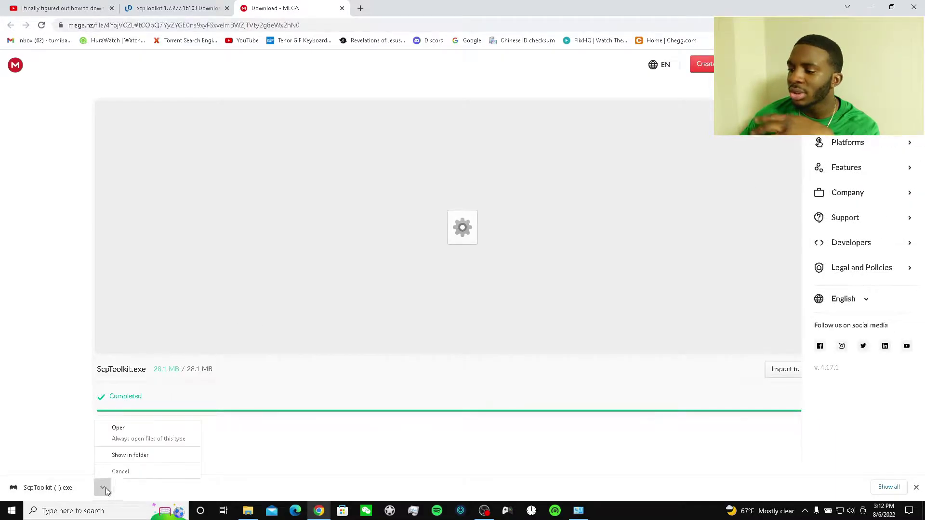
{"action": "left_click", "coordinate": [133, 431]}
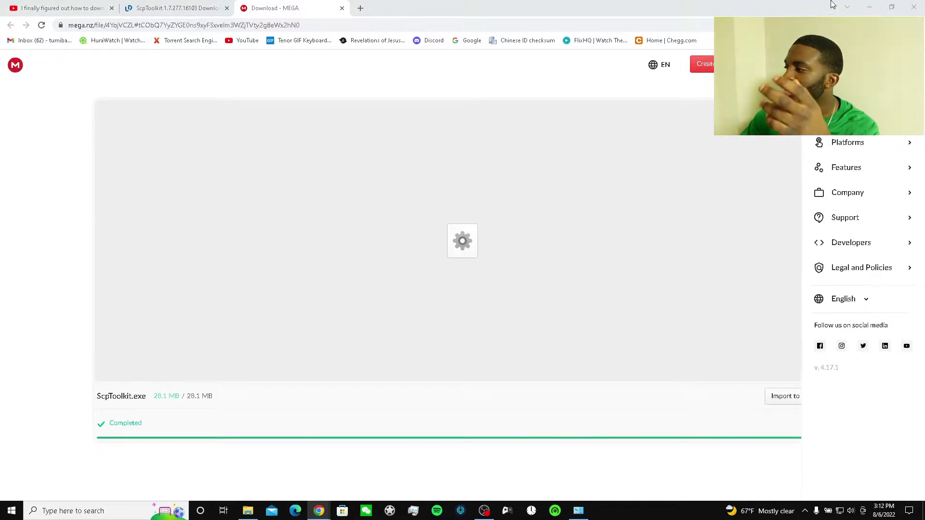
{"action": "left_click", "coordinate": [870, 7]}
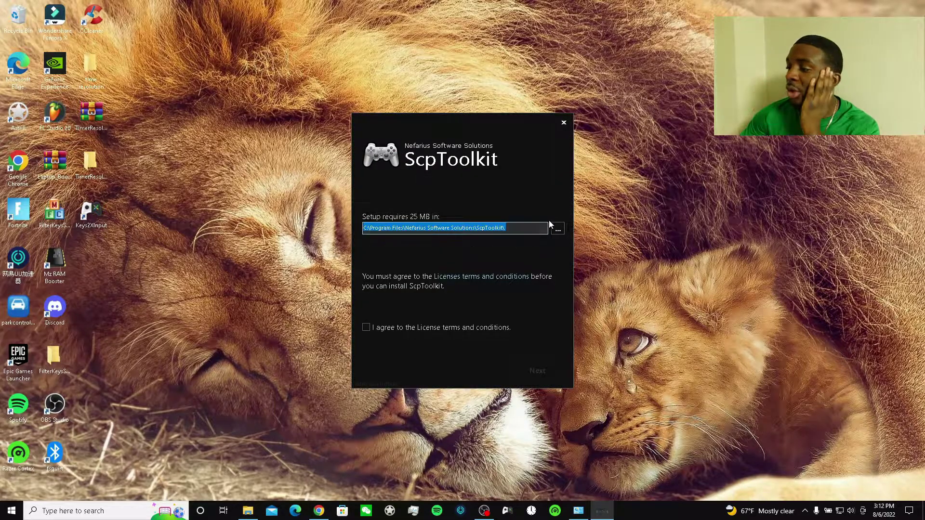
Set the install folder to Local Disk (D:) and accept the license agreement.
{"action": "left_click", "coordinate": [559, 230]}
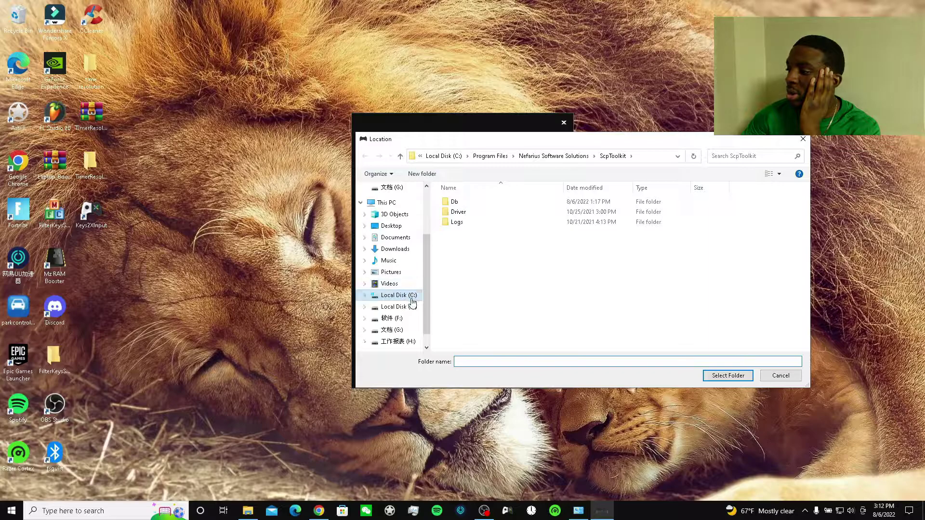
{"action": "left_click", "coordinate": [412, 280]}
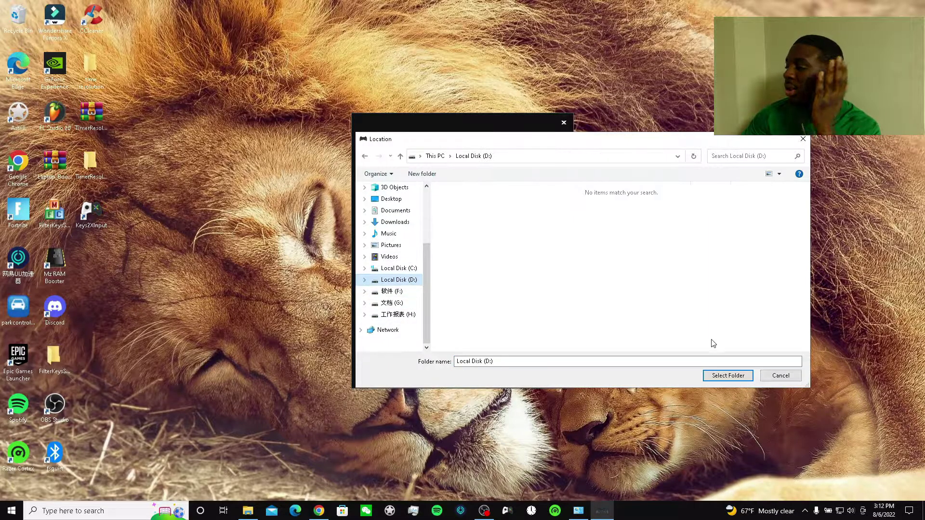
{"action": "left_click", "coordinate": [728, 376]}
{"action": "left_click", "coordinate": [367, 328]}
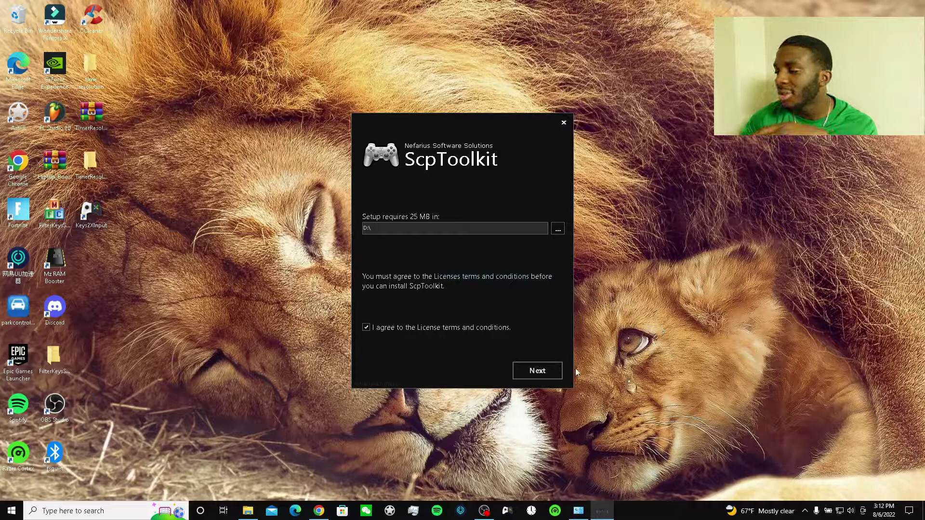
Install ScpToolkit with the chosen features and finish setup.
{"action": "left_click", "coordinate": [537, 369]}
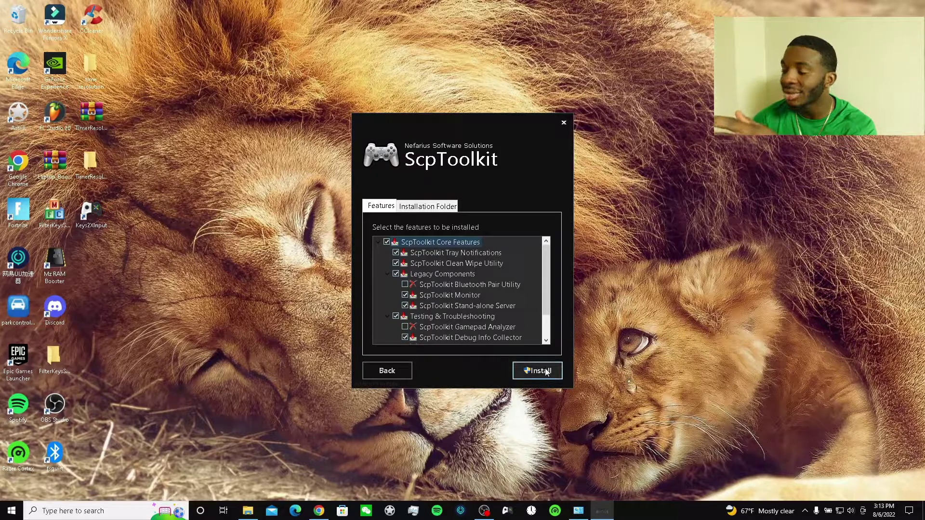
{"action": "left_click", "coordinate": [541, 370]}
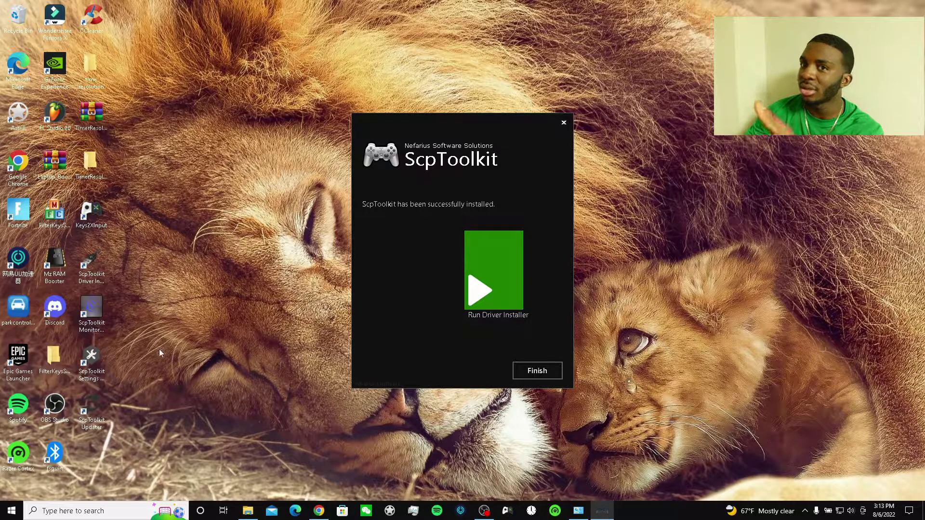
{"action": "left_click", "coordinate": [546, 379]}
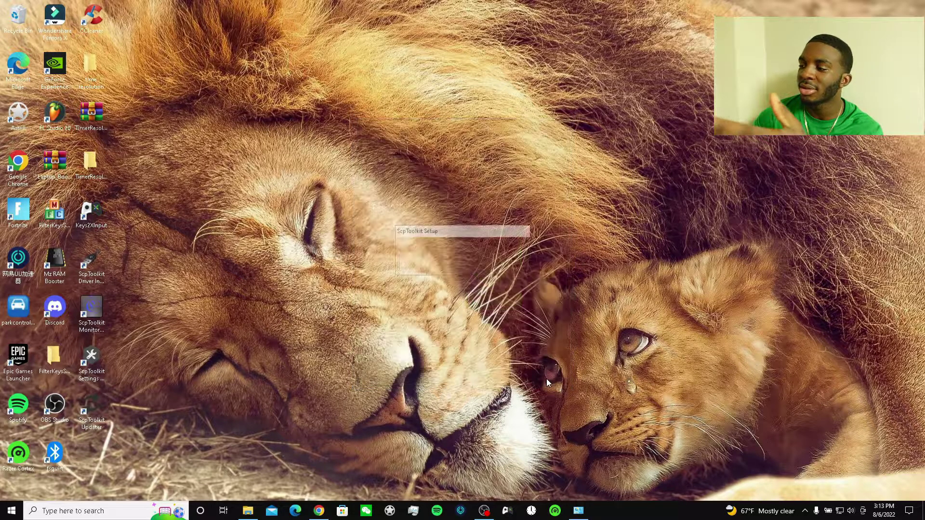
Refresh the desktop and launch the newly installed ScpToolkit Driver Installer.
{"action": "right_click", "coordinate": [350, 261]}
{"action": "left_click", "coordinate": [370, 293]}
{"action": "double_click", "coordinate": [97, 273]}
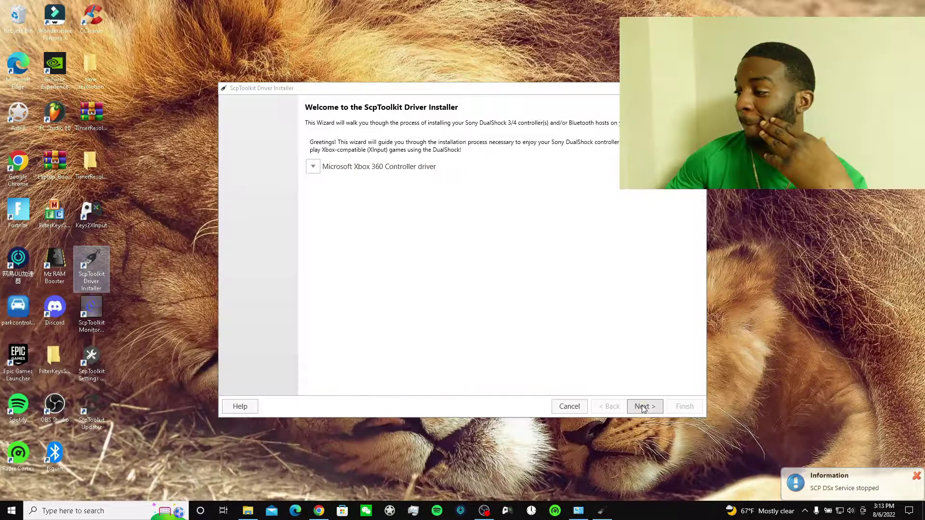
Advance through the DualShock, Bluetooth, Xbox 360 and service pages and finish the driver wizard.
{"action": "left_click", "coordinate": [644, 408]}
{"action": "left_click", "coordinate": [642, 409]}
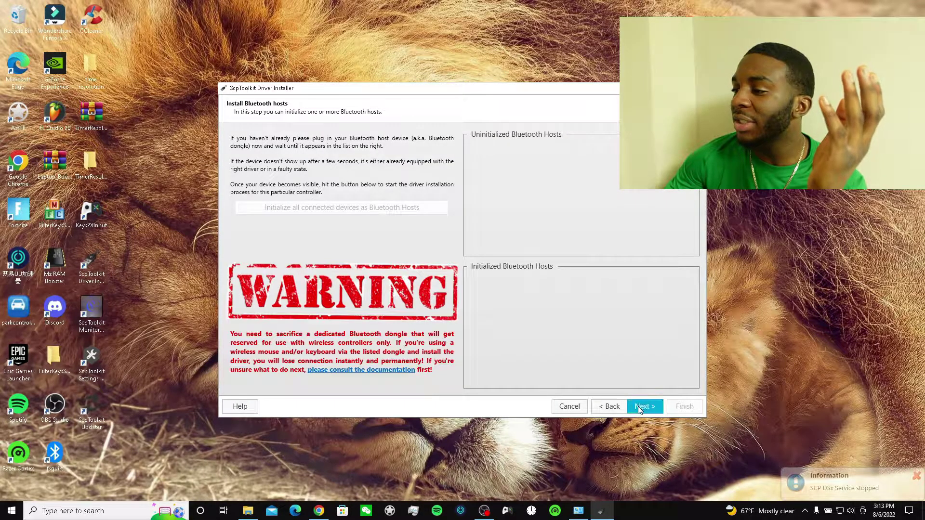
{"action": "left_click", "coordinate": [638, 407]}
{"action": "left_click", "coordinate": [638, 408]}
{"action": "left_click", "coordinate": [636, 407]}
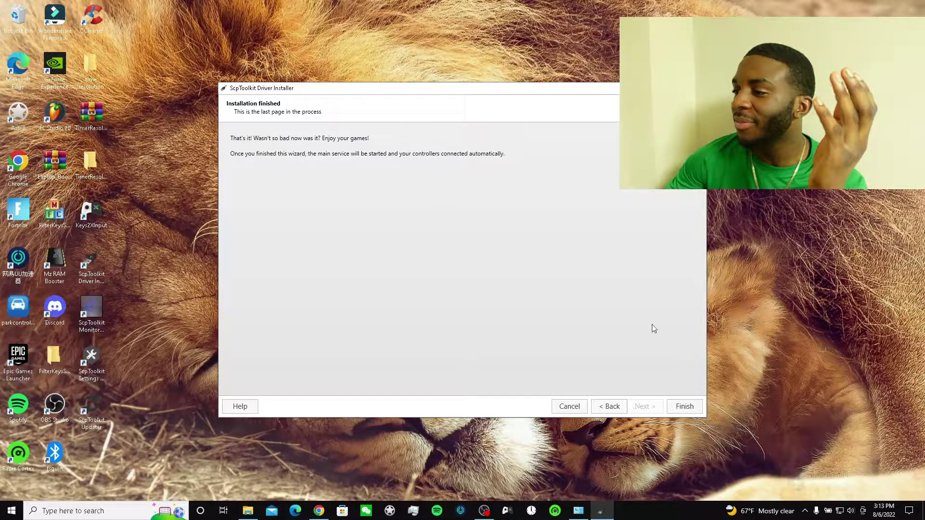
{"action": "left_click", "coordinate": [684, 406]}
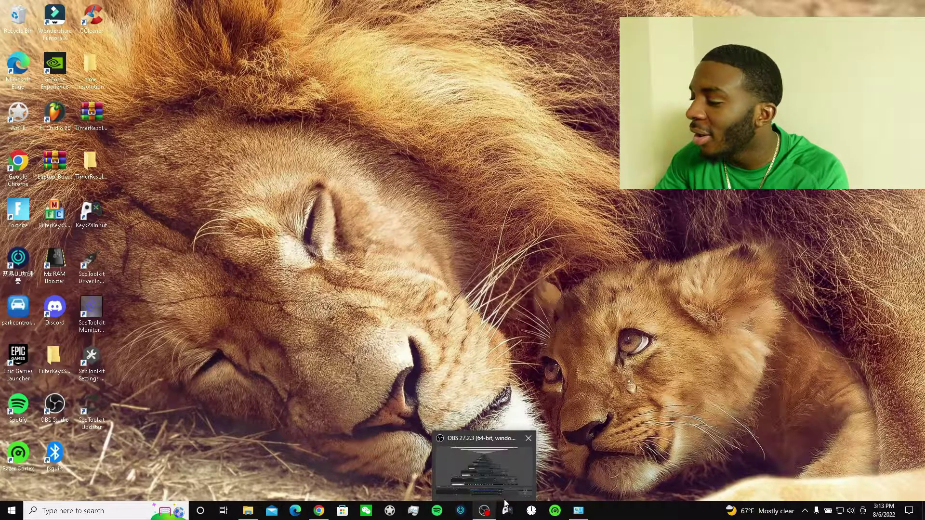
Relaunch the Driver Installer, dismiss the DSx service stopped notice, and cancel it.
{"action": "right_click", "coordinate": [231, 242]}
{"action": "left_click", "coordinate": [237, 269]}
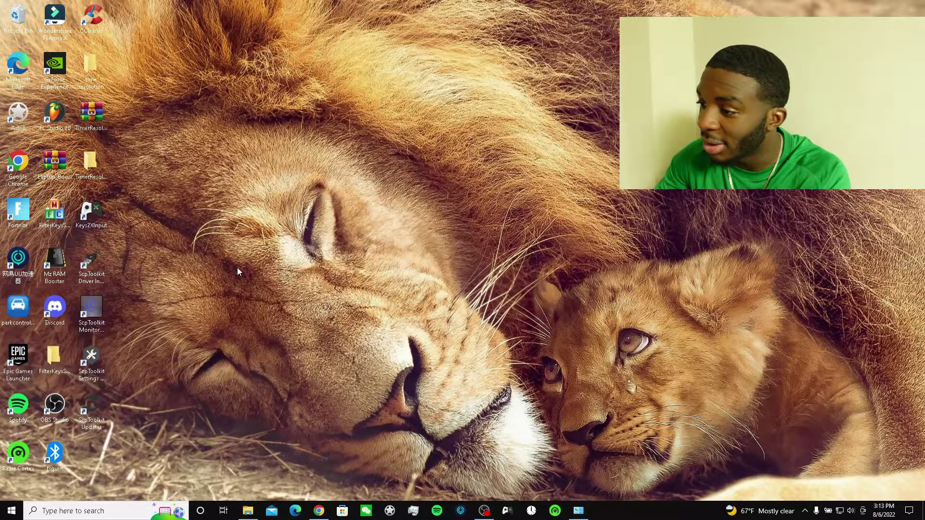
{"action": "left_click", "coordinate": [82, 261]}
{"action": "double_click", "coordinate": [83, 261]}
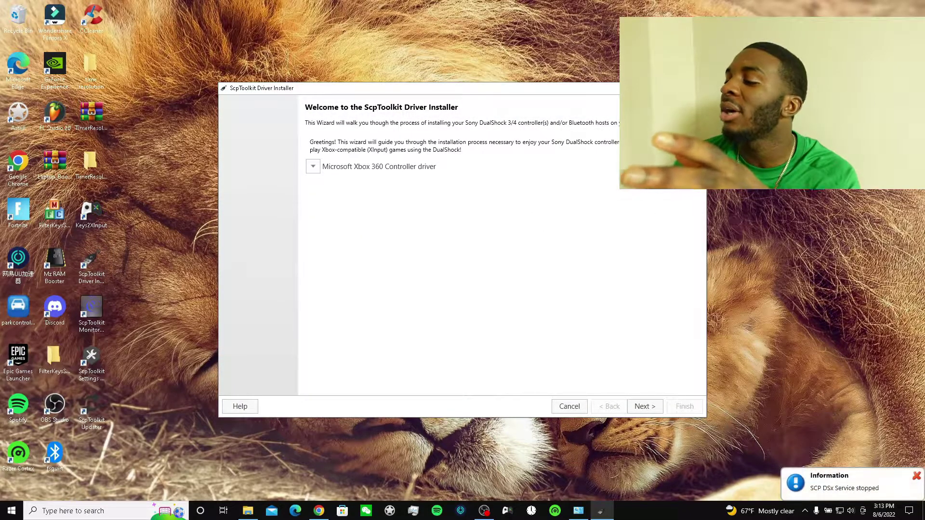
{"action": "left_click", "coordinate": [917, 477]}
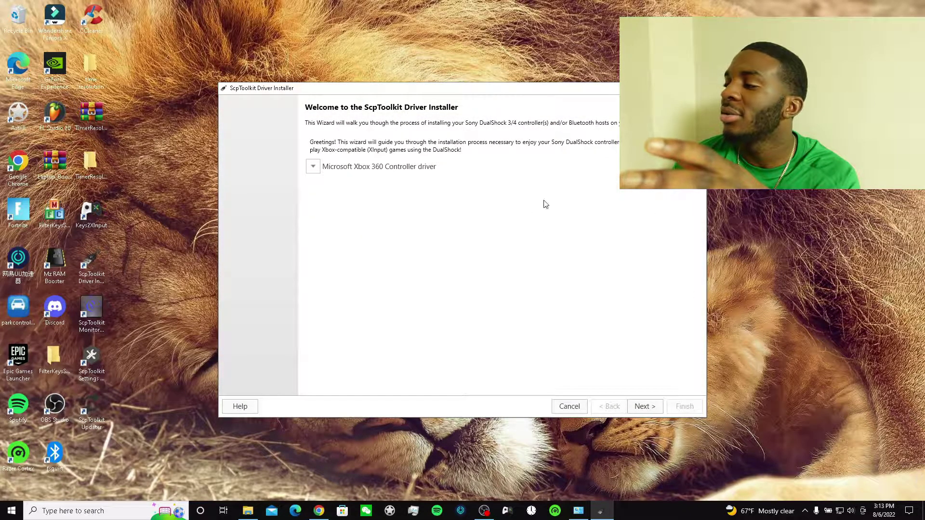
{"action": "left_click", "coordinate": [578, 407]}
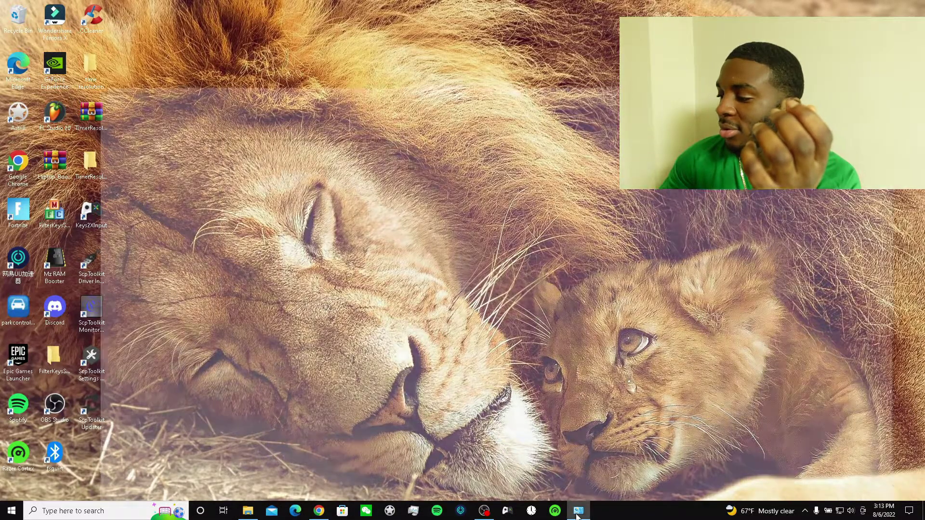
Refresh the Programs and Features list and start uninstalling the ScpToolkit entry.
{"action": "left_click", "coordinate": [578, 511]}
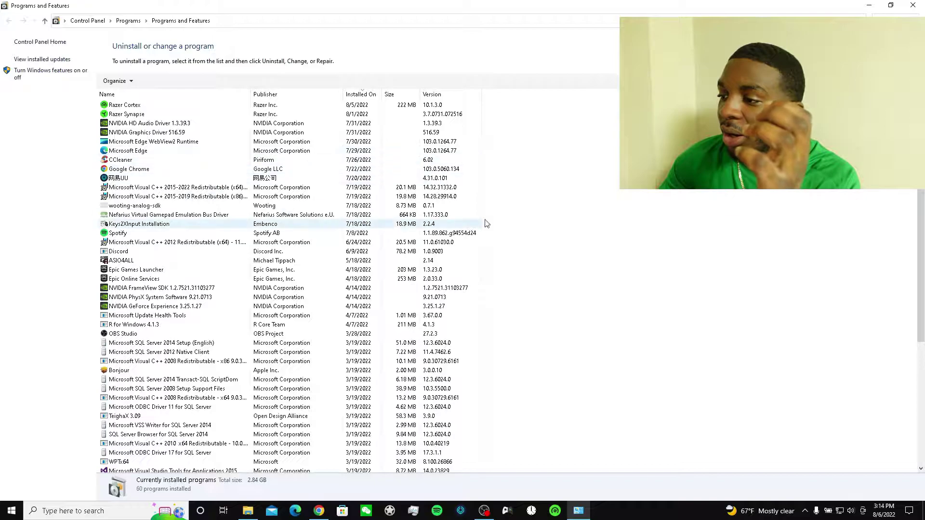
{"action": "right_click", "coordinate": [550, 213]}
{"action": "mouse_move", "coordinate": [566, 234]}
{"action": "left_click", "coordinate": [571, 251]}
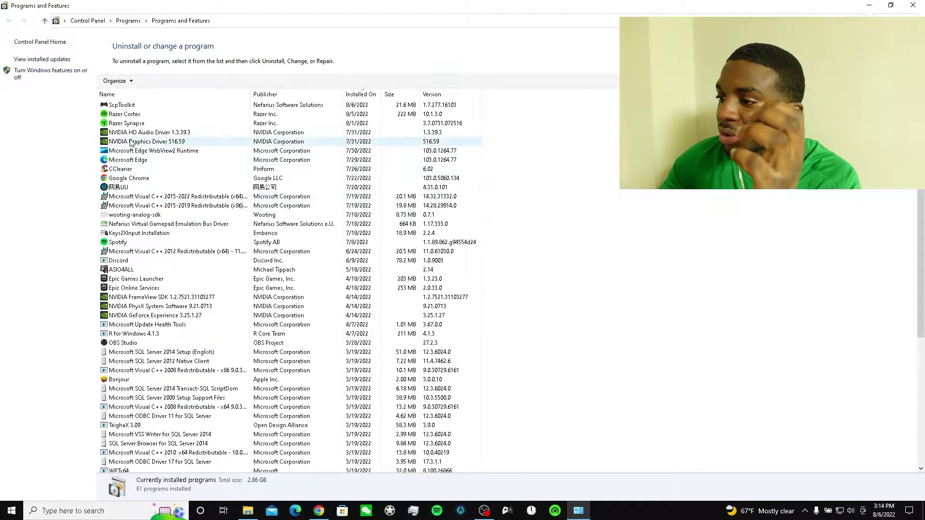
{"action": "right_click", "coordinate": [136, 105]}
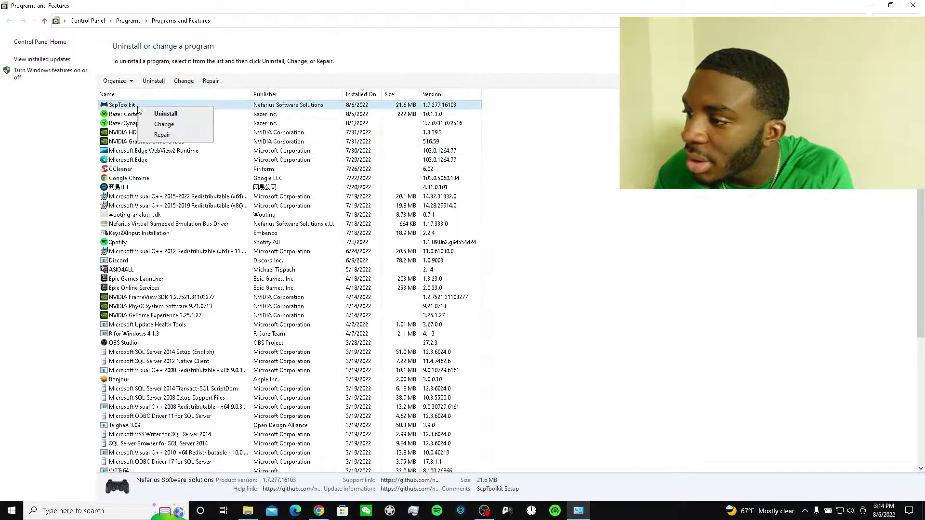
{"action": "left_click", "coordinate": [162, 112]}
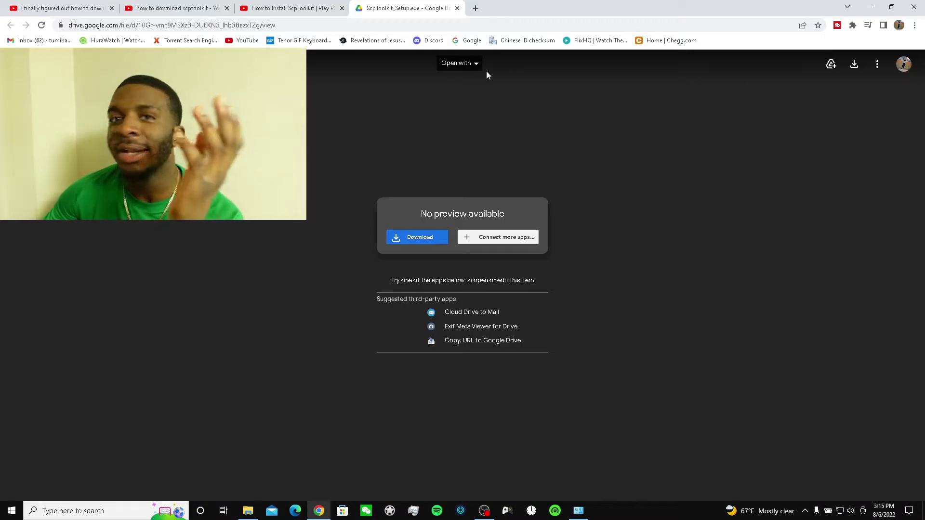
Start the ScpToolkit_Setup.exe download from Google Drive and check the Astrill VPN status.
{"action": "left_click", "coordinate": [433, 243]}
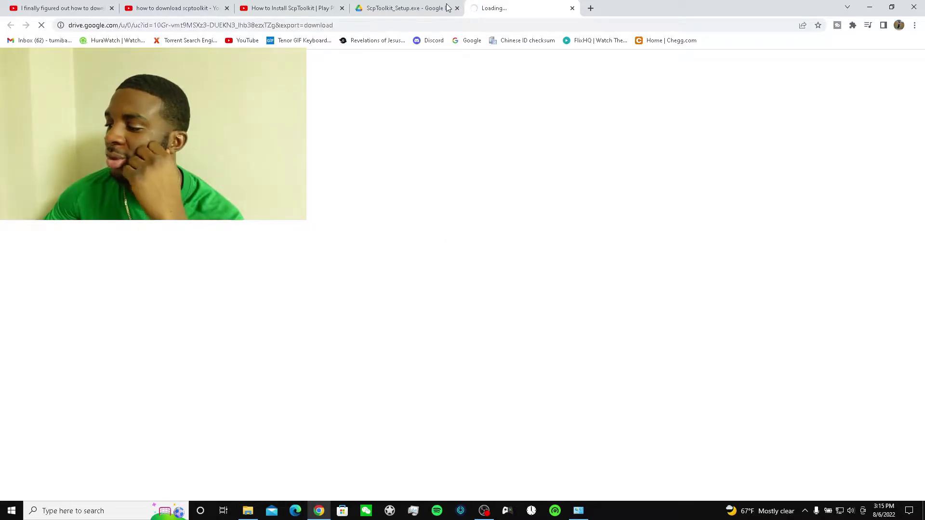
{"action": "left_click", "coordinate": [396, 4]}
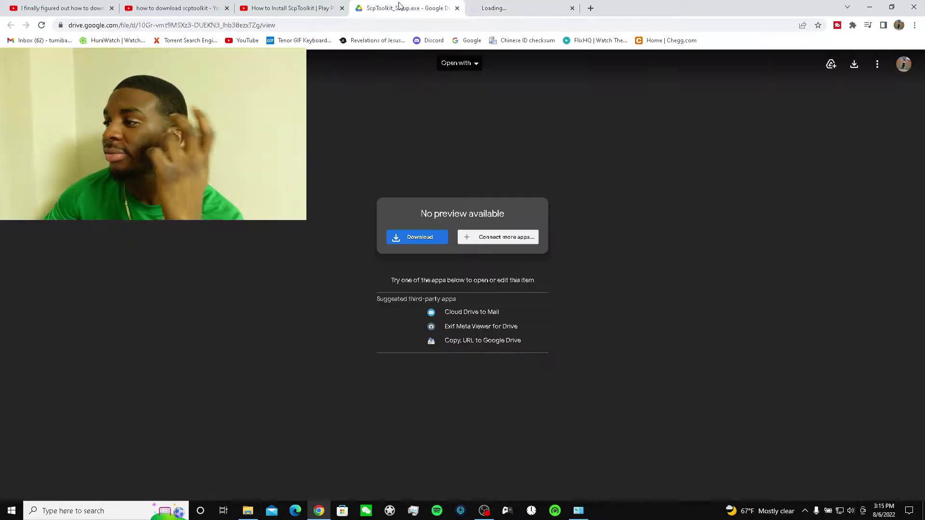
{"action": "left_click", "coordinate": [499, 9]}
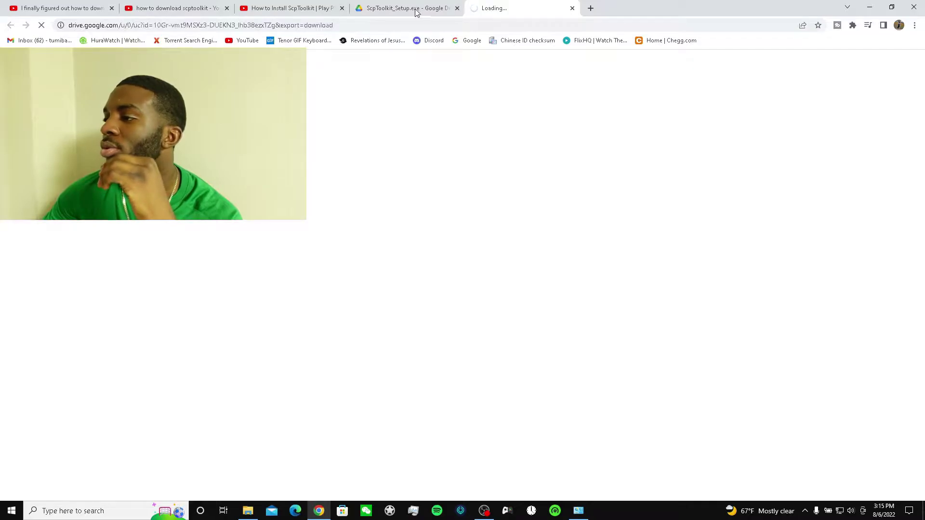
{"action": "left_click", "coordinate": [382, 8]}
{"action": "left_click", "coordinate": [486, 10]}
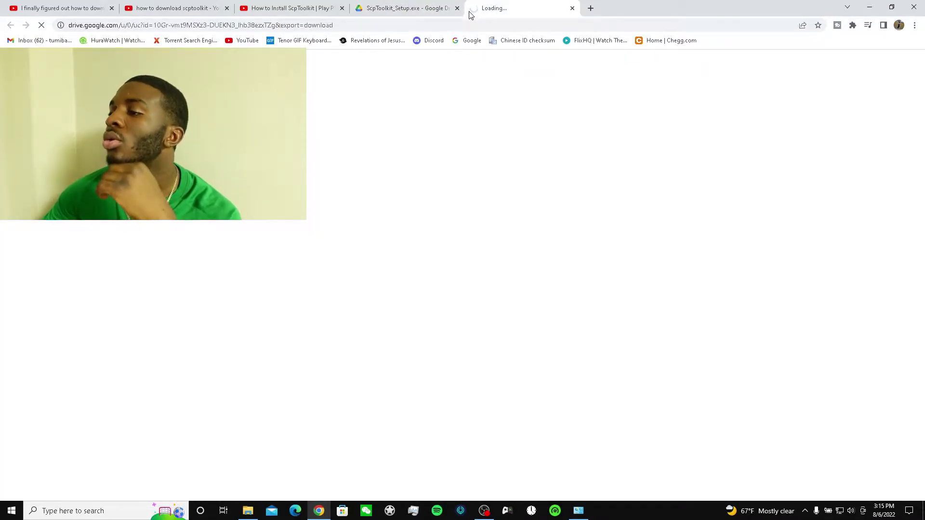
{"action": "left_click", "coordinate": [395, 518]}
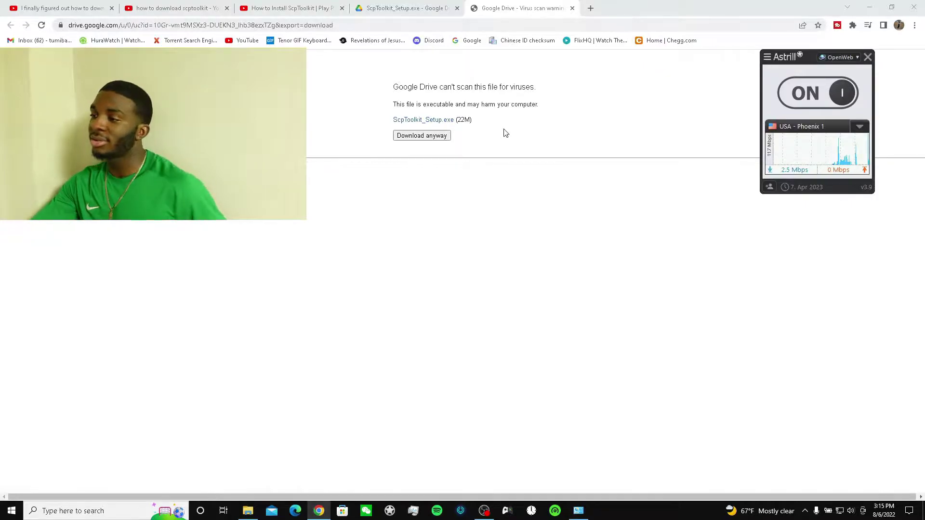
Download the 22M file past the virus-scan warning and bring up the finished download's options.
{"action": "left_click", "coordinate": [436, 141]}
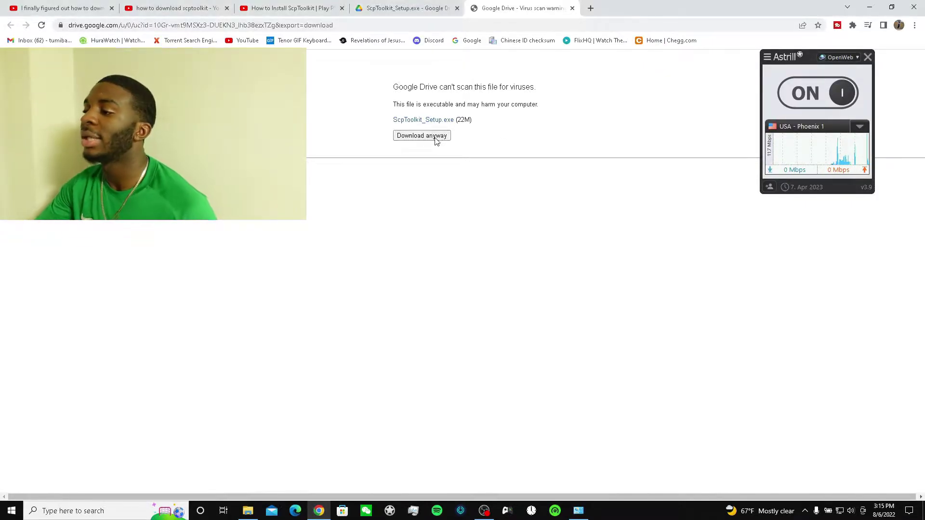
{"action": "left_click", "coordinate": [867, 58]}
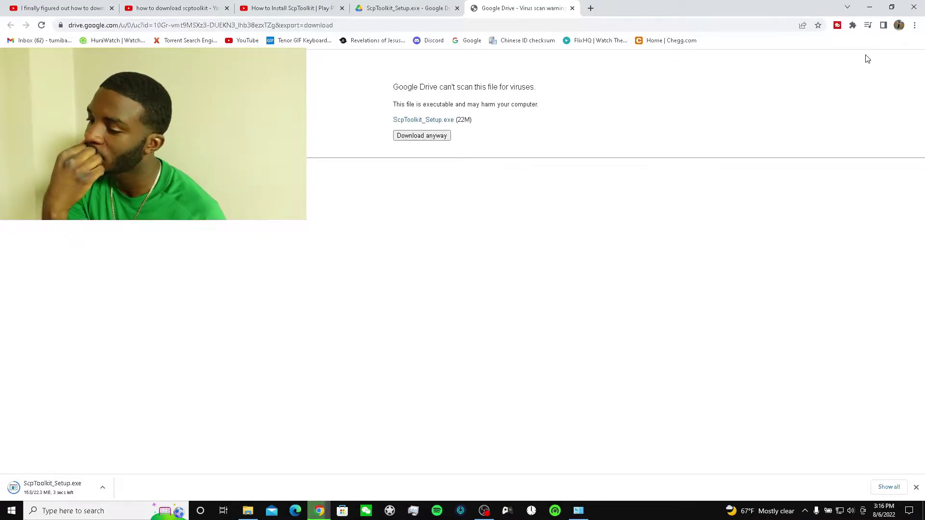
{"action": "left_click", "coordinate": [103, 487]}
Launch the downloaded ScpToolkit installer and minimize the windows covering it.
{"action": "left_click", "coordinate": [116, 427]}
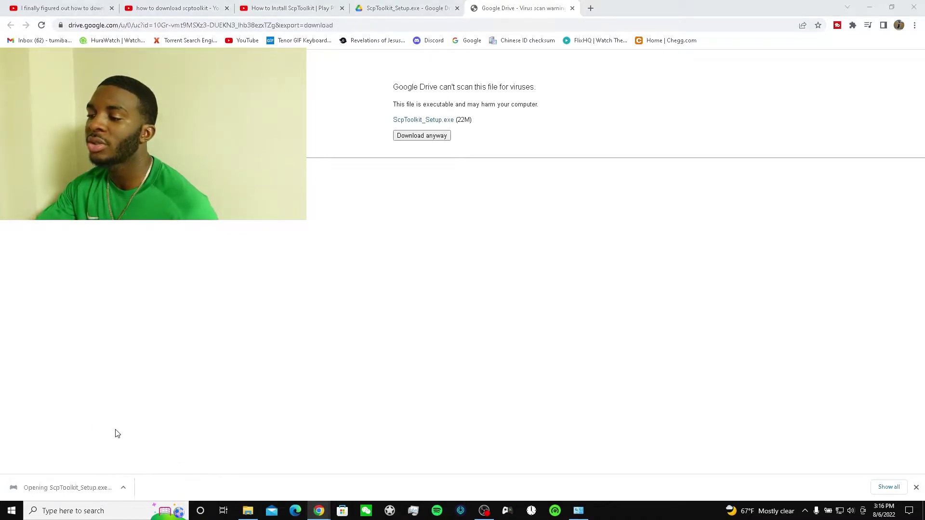
{"action": "left_click", "coordinate": [870, 7]}
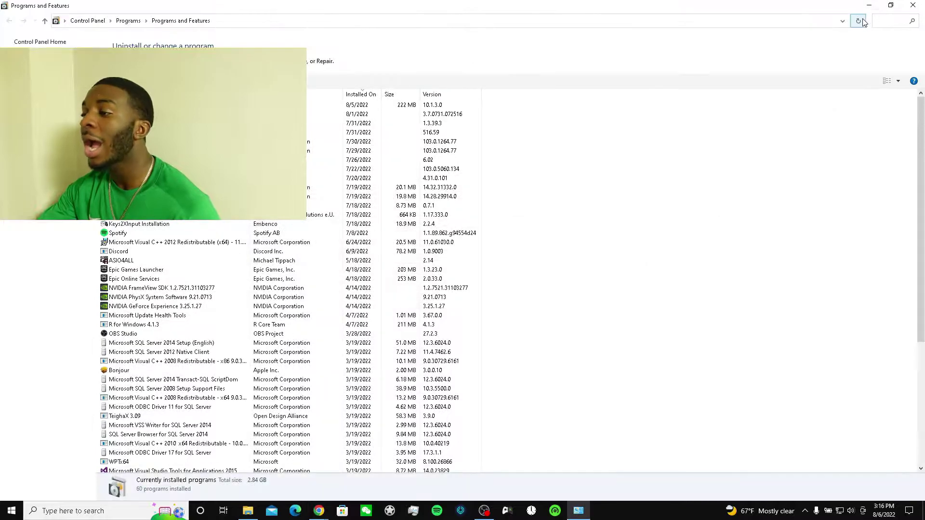
{"action": "left_click", "coordinate": [869, 6]}
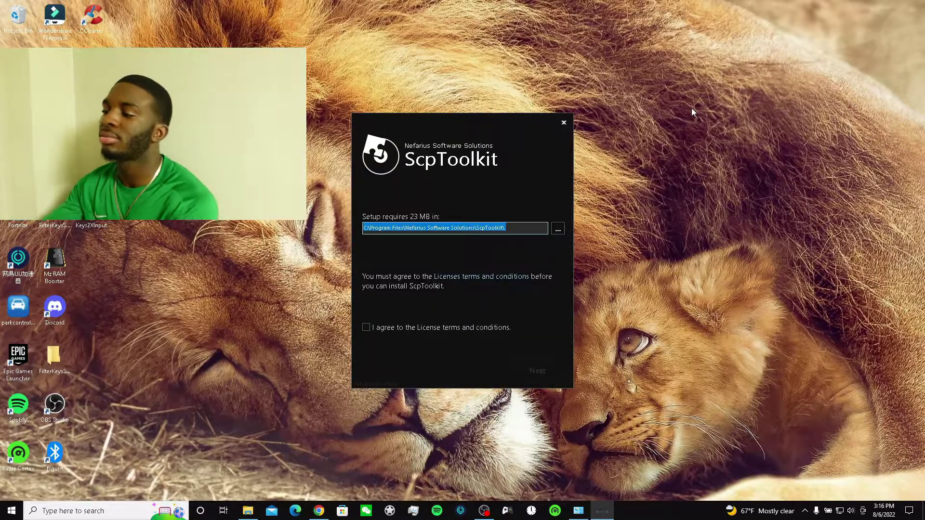
Set the install folder to Local Disk D:\, accept the license terms, and install.
{"action": "left_click", "coordinate": [558, 231]}
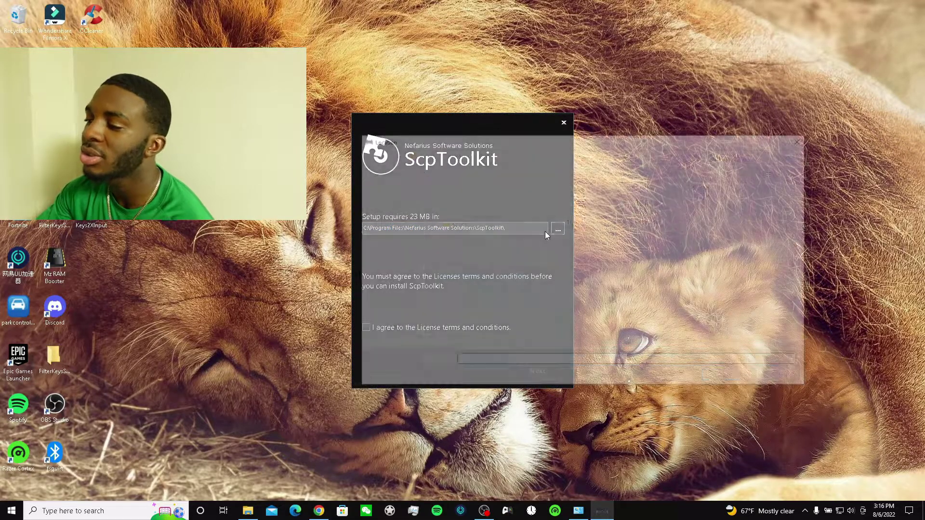
{"action": "left_click", "coordinate": [409, 307]}
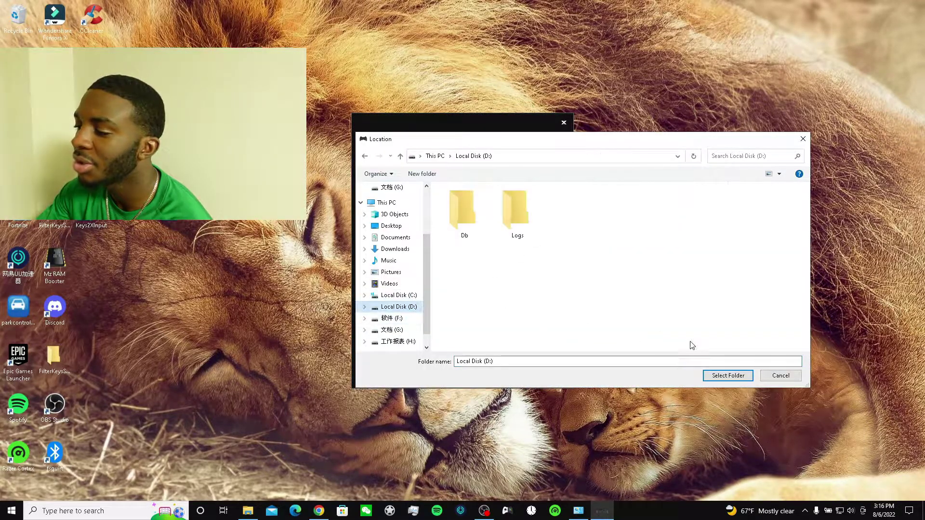
{"action": "left_click", "coordinate": [728, 376]}
{"action": "left_click", "coordinate": [388, 329]}
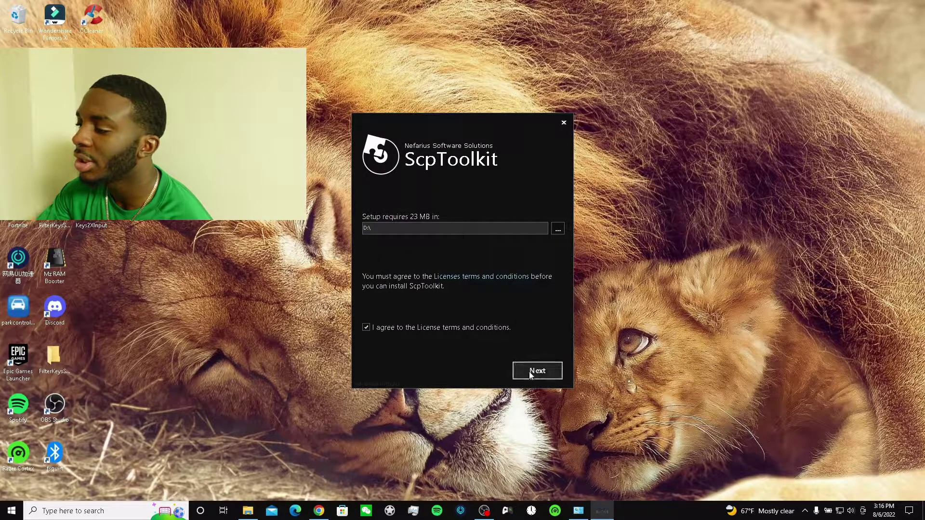
{"action": "left_click", "coordinate": [531, 374]}
{"action": "left_click", "coordinate": [528, 371]}
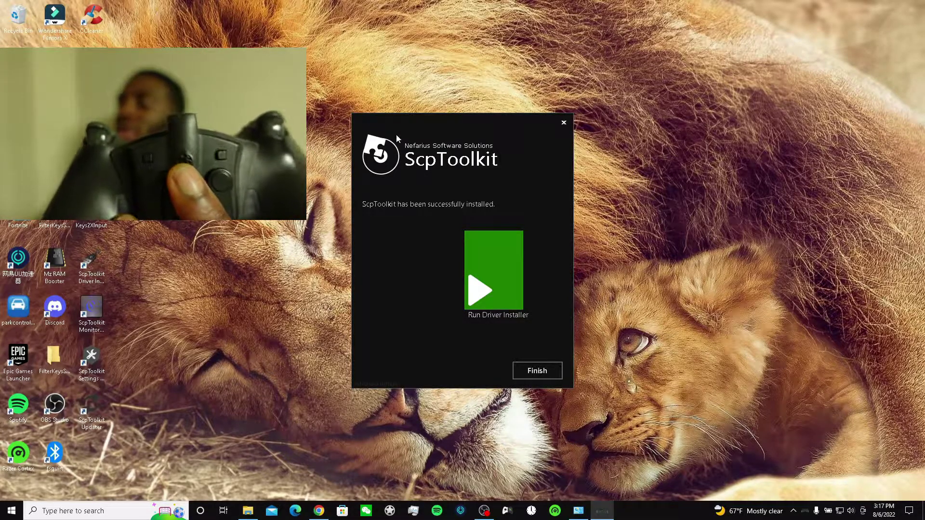
Finish setup, refresh the desktop, and launch the ScpToolkit Driver Installer shortcut.
{"action": "left_click", "coordinate": [533, 370]}
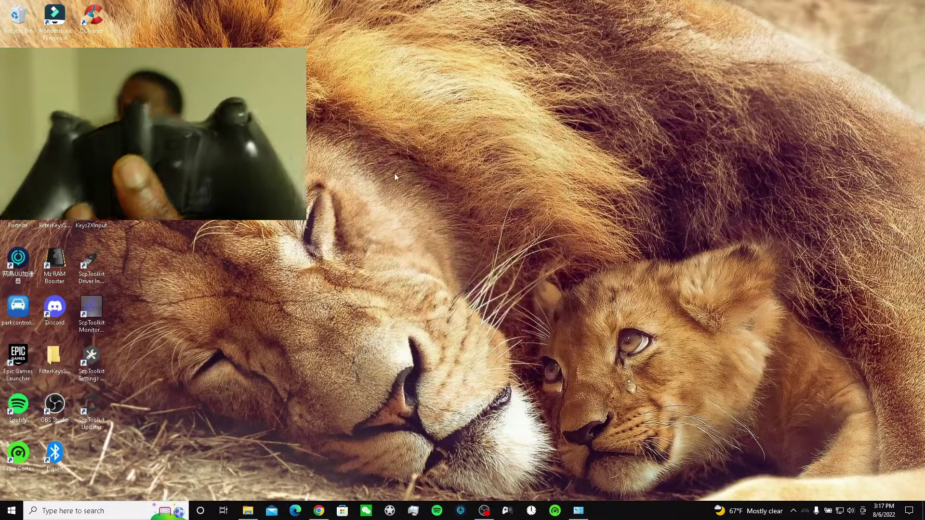
{"action": "right_click", "coordinate": [375, 152]}
{"action": "left_click", "coordinate": [387, 180]}
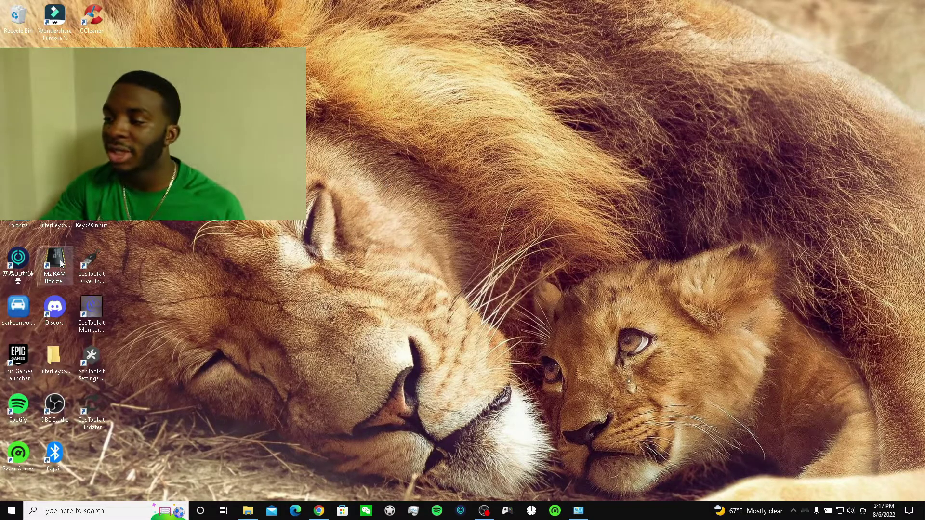
{"action": "left_click", "coordinate": [91, 264]}
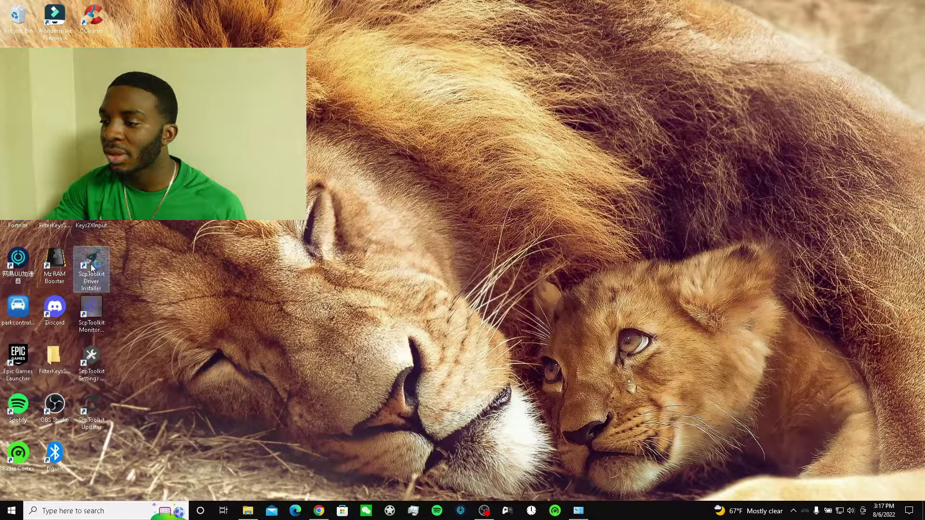
{"action": "double_click", "coordinate": [106, 260]}
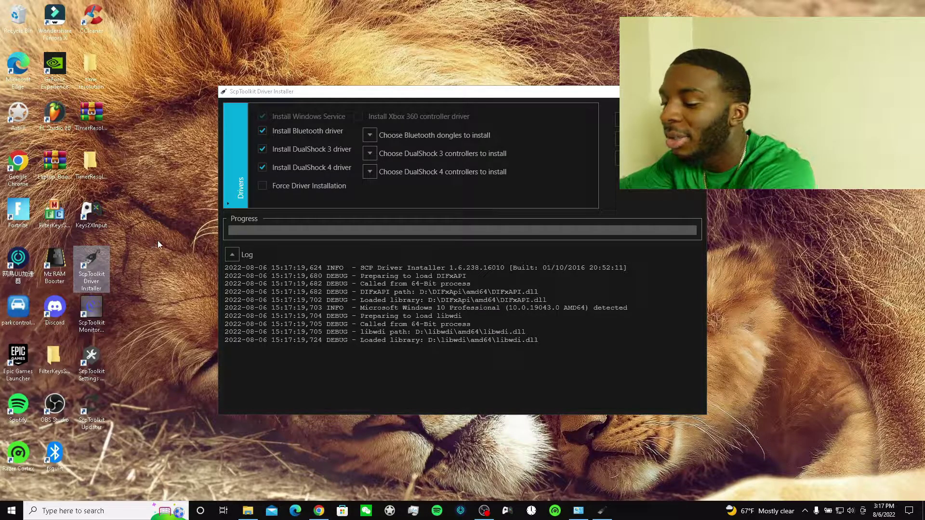
Close the browser's virus scan warning page and minimize the browser to reveal the Driver Installer.
{"action": "left_click", "coordinate": [318, 511]}
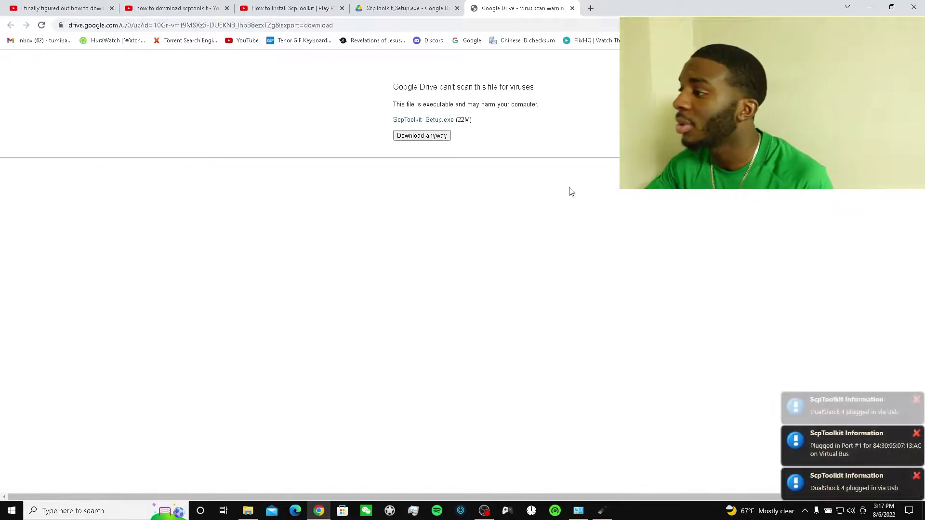
{"action": "left_click", "coordinate": [572, 9]}
{"action": "left_click", "coordinate": [870, 7]}
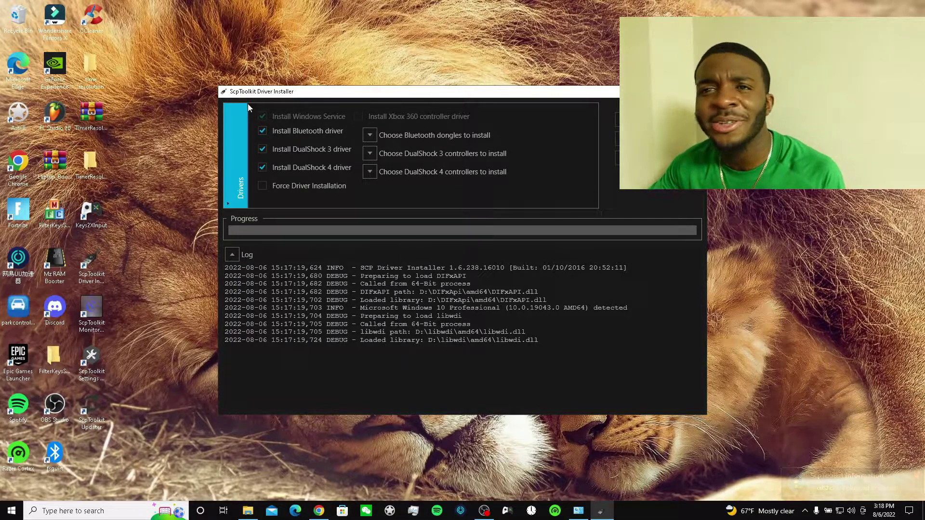
Untick the DualShock 3 and Bluetooth drivers and expand the DualShock 4 controller list.
{"action": "left_click", "coordinate": [277, 150]}
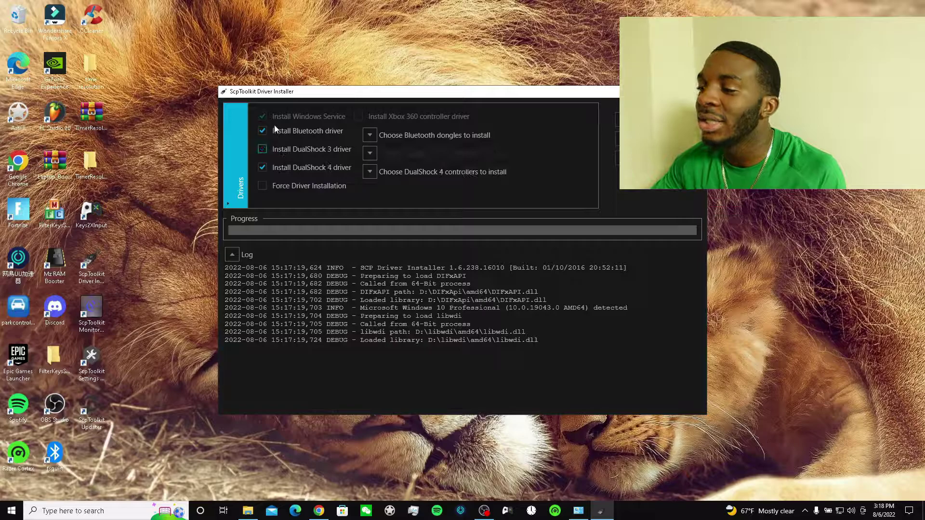
{"action": "left_click", "coordinate": [304, 135]}
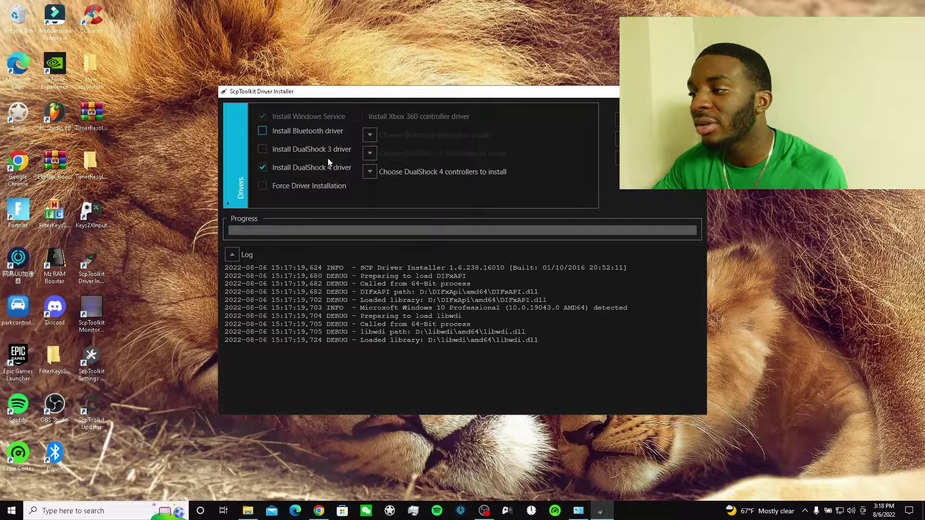
{"action": "left_click", "coordinate": [378, 171]}
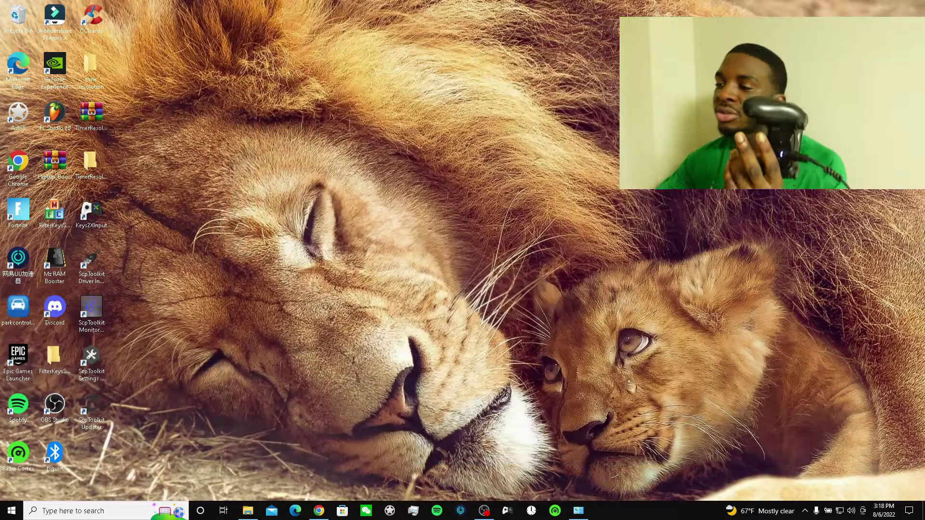
Relaunch the Driver Installer, untick DualShock 3 and Bluetooth, and expand the DualShock 4 list.
{"action": "left_click", "coordinate": [102, 262]}
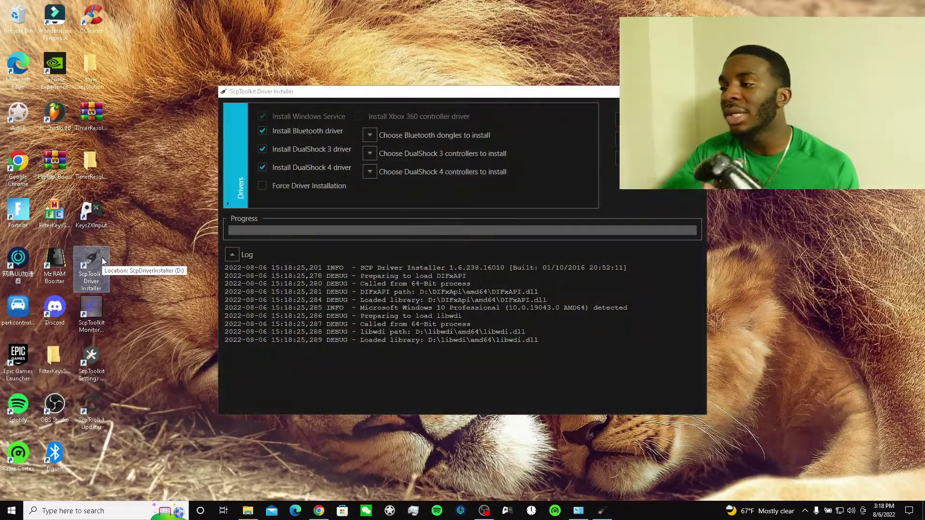
{"action": "left_click", "coordinate": [293, 149]}
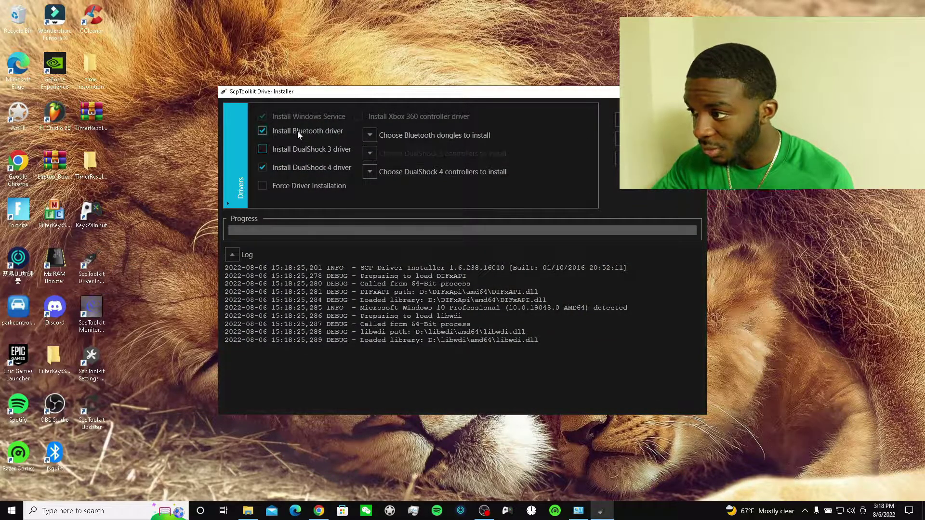
{"action": "left_click", "coordinate": [297, 131]}
{"action": "left_click", "coordinate": [369, 172]}
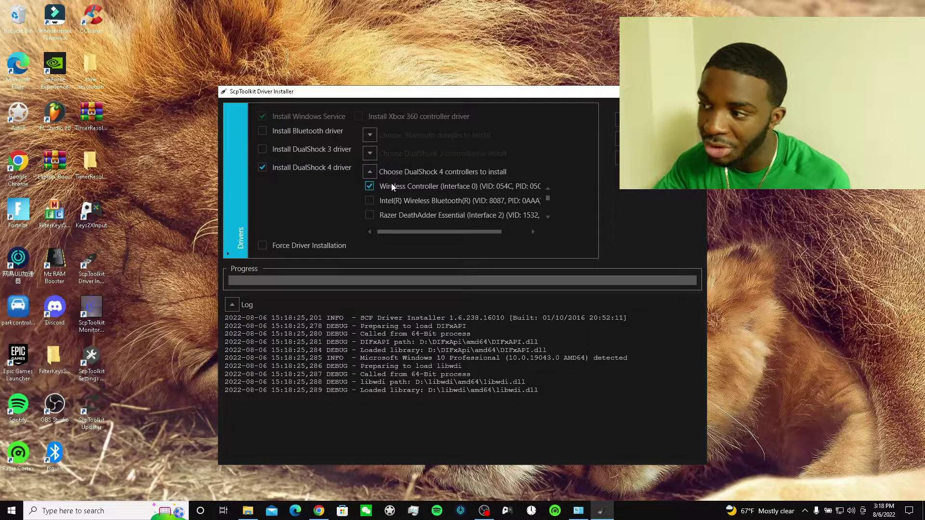
Install the DualShock 4 driver for Wireless Controller (Interface 0), then bring UU Accelerator forward.
{"action": "scroll", "coordinate": [391, 183], "scroll_direction": "down", "scroll_amount": 1}
{"action": "scroll", "coordinate": [403, 201], "scroll_direction": "up", "scroll_amount": 2}
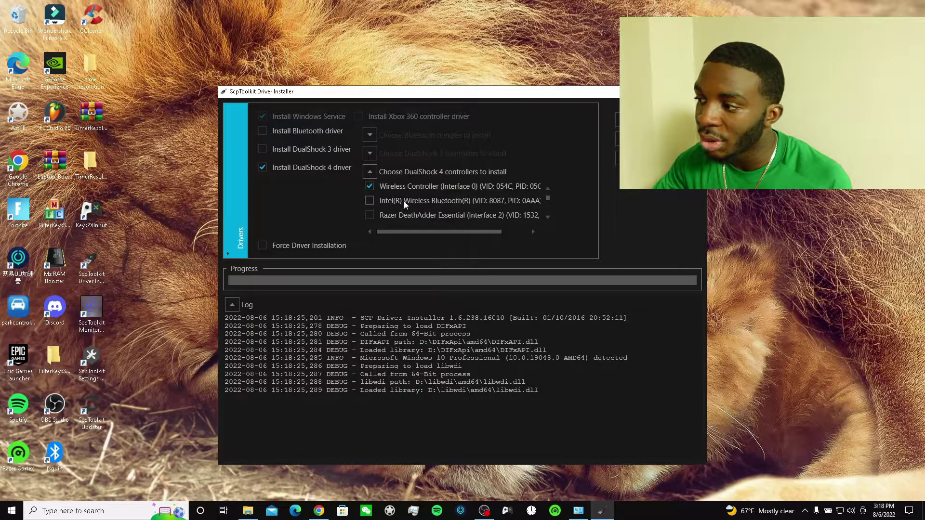
{"action": "left_click", "coordinate": [657, 119]}
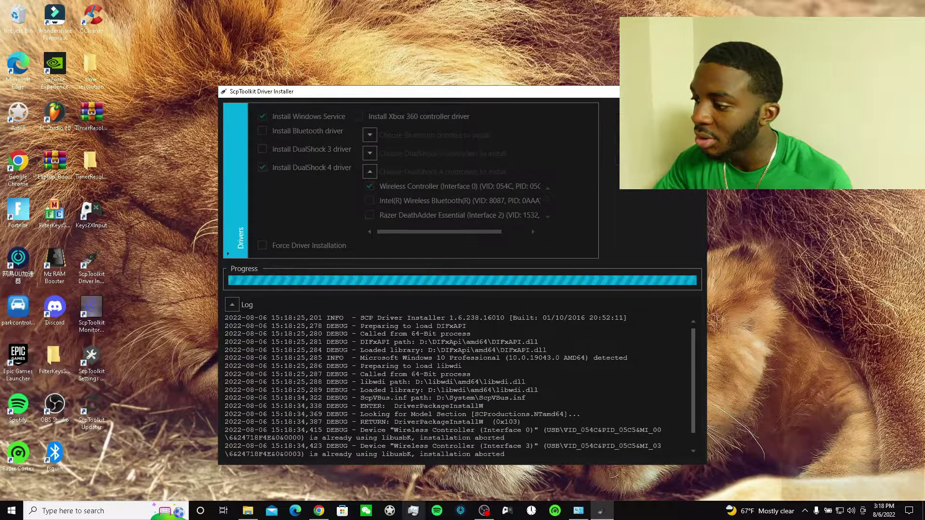
{"action": "left_click", "coordinate": [463, 513]}
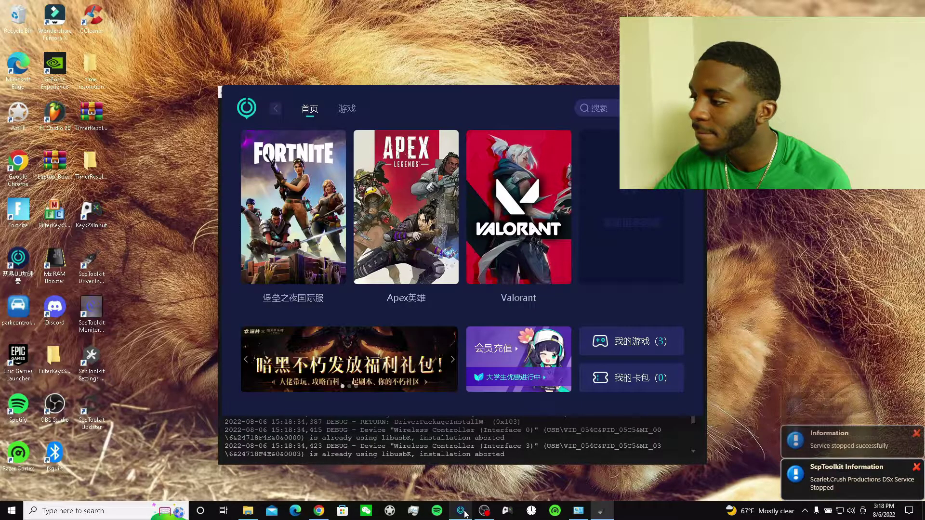
Accelerate Fortnite in UU Accelerator, launch the game, and close the ScpToolkit Driver Installer.
{"action": "left_click", "coordinate": [289, 267]}
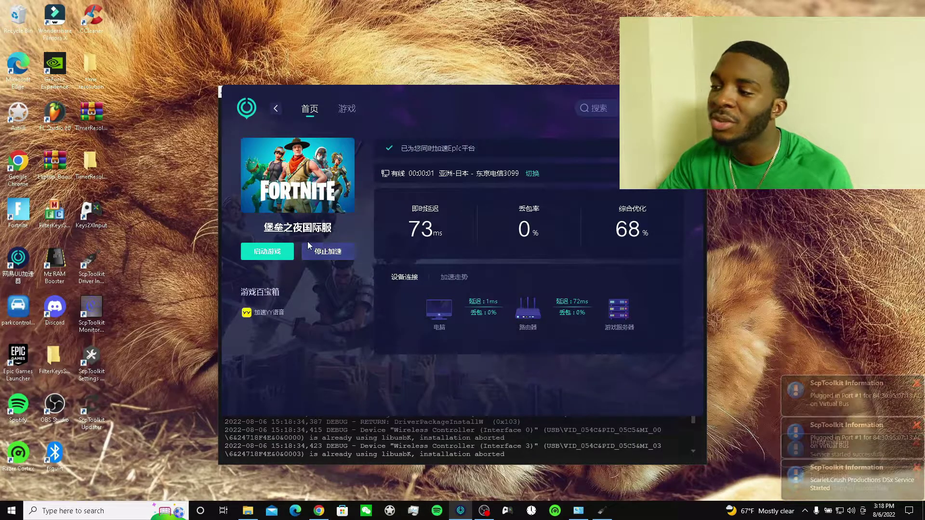
{"action": "left_click", "coordinate": [275, 254]}
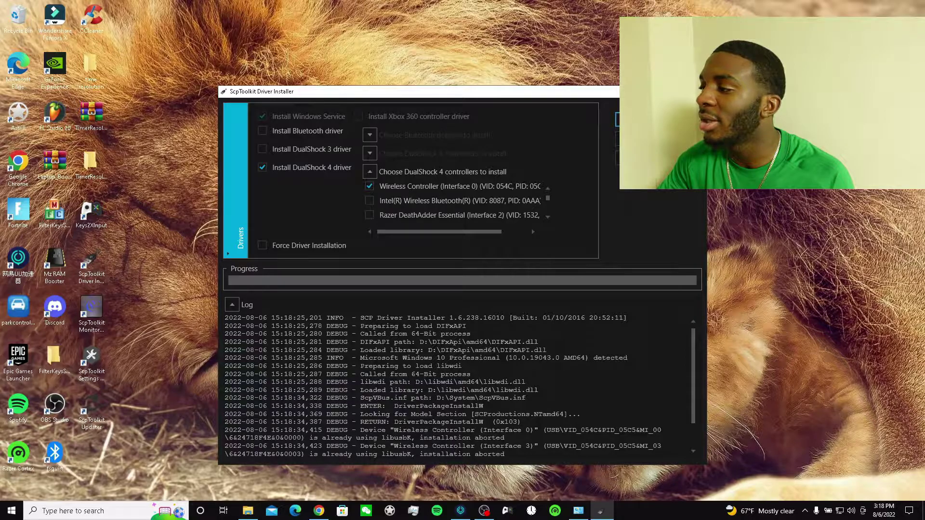
{"action": "left_click", "coordinate": [697, 91]}
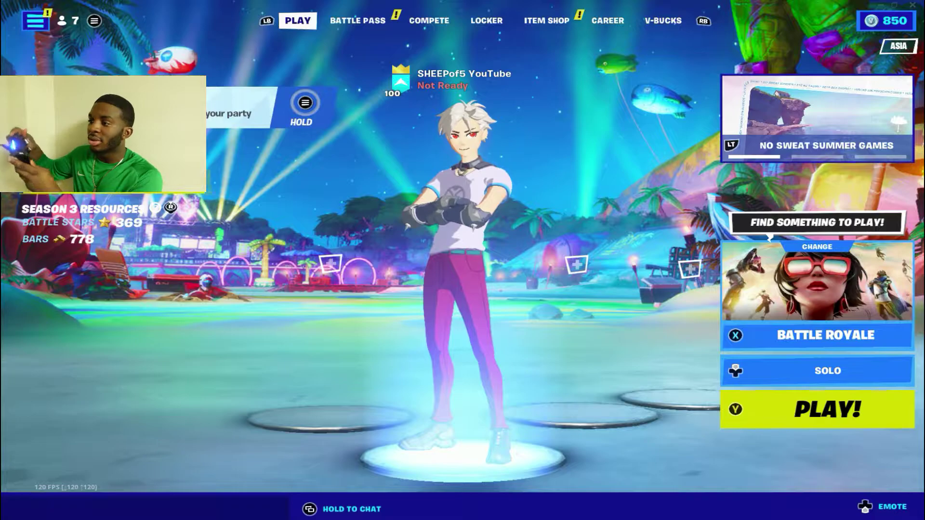
Using the controller, open the side menu and go to Settings > Mouse and Keyboard.
{"action": "key", "text": "Right"}
{"action": "key", "text": "Left"}
{"action": "key", "text": "Escape"}
{"action": "key", "text": "Down"}
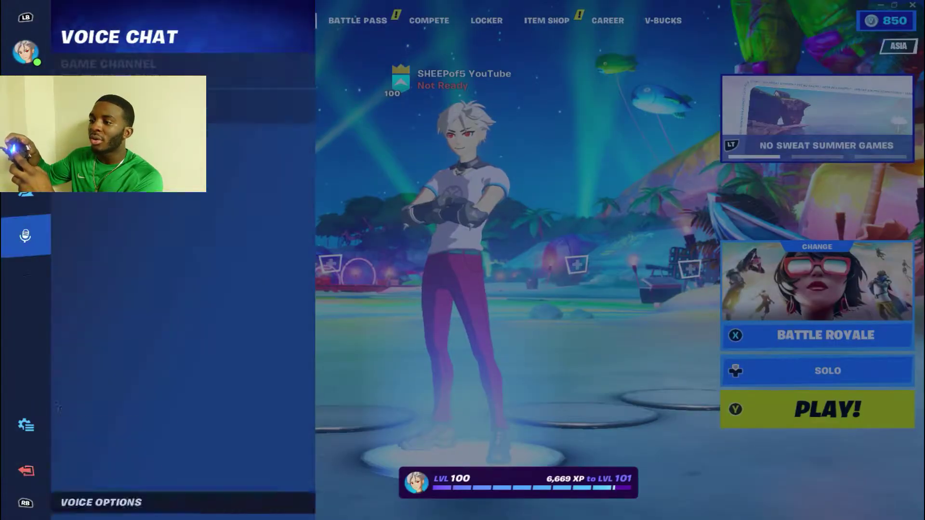
{"action": "key", "text": "Down"}
{"action": "key", "text": "Down"}
{"action": "key", "text": "Return"}
{"action": "key", "text": "Right"}
{"action": "key", "text": "Right"}
{"action": "key", "text": "Right"}
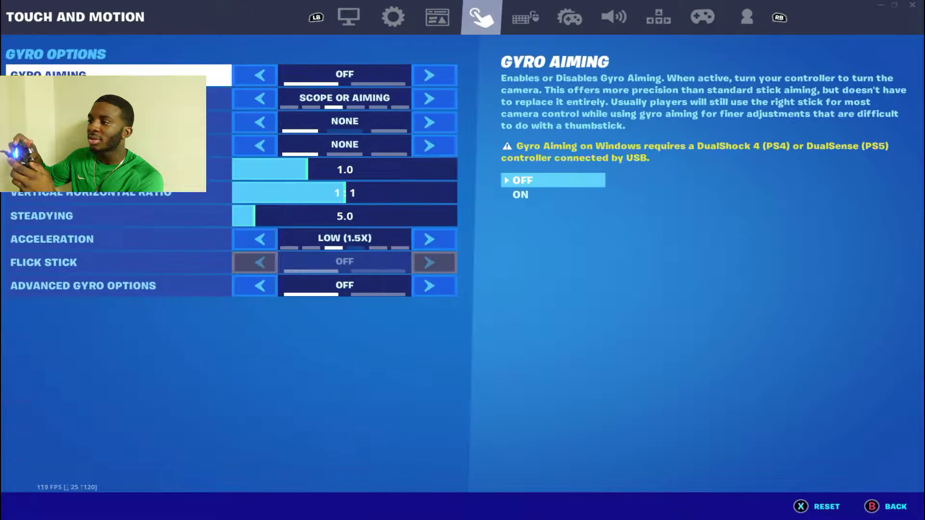
{"action": "key", "text": "Right"}
Turn off Lock Input Method As Mouse and Confirm Edit On Release.
{"action": "key", "text": "Down"}
{"action": "key", "text": "Down"}
{"action": "key", "text": "Down"}
{"action": "key", "text": "Down"}
{"action": "key", "text": "Left"}
{"action": "key", "text": "Left"}
{"action": "key", "text": "Left"}
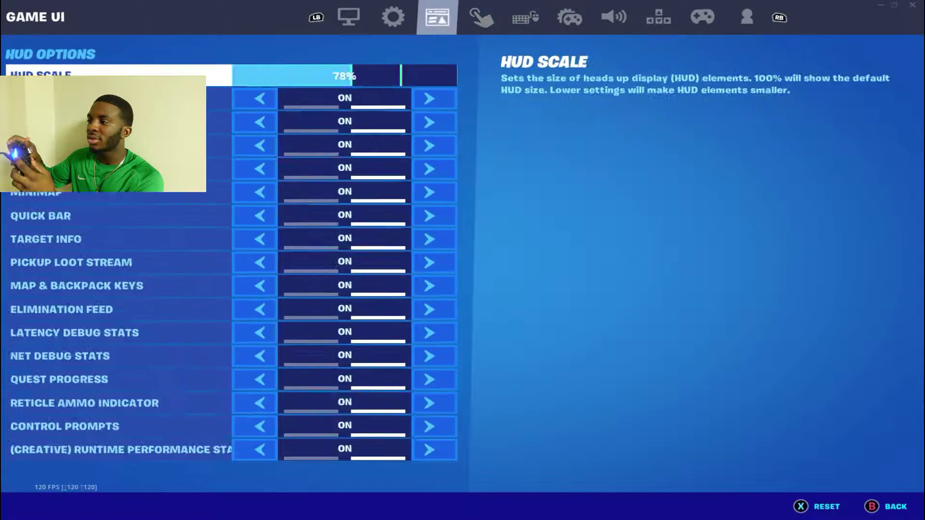
{"action": "key", "text": "Left"}
{"action": "key", "text": "Down"}
{"action": "key", "text": "Down"}
{"action": "key", "text": "Down"}
{"action": "key", "text": "Down"}
{"action": "key", "text": "Down"}
{"action": "key", "text": "Down"}
{"action": "key", "text": "Down"}
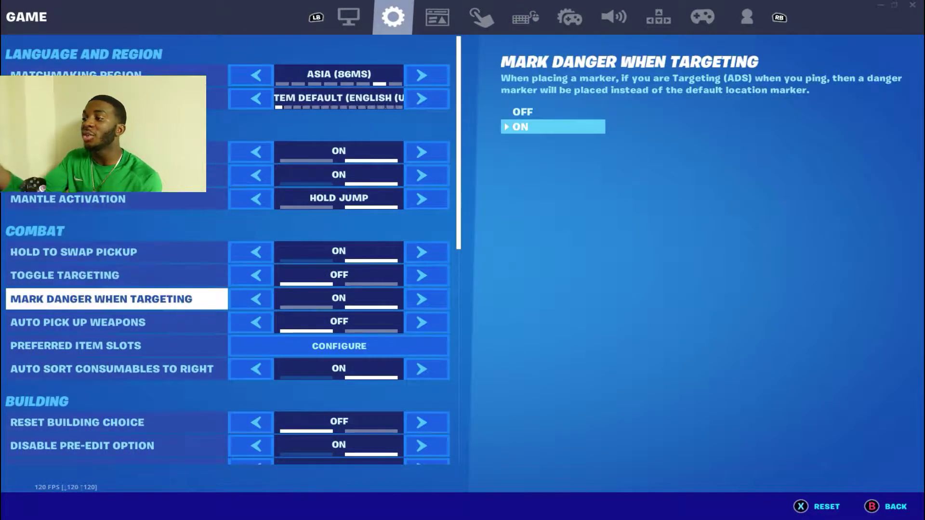
{"action": "key", "text": "Up"}
{"action": "key", "text": "Up"}
{"action": "key", "text": "Down"}
{"action": "key", "text": "Down"}
{"action": "key", "text": "Down"}
{"action": "key", "text": "Down"}
{"action": "key", "text": "Down"}
{"action": "key", "text": "Down"}
{"action": "key", "text": "Down"}
{"action": "key", "text": "Down"}
{"action": "key", "text": "Down"}
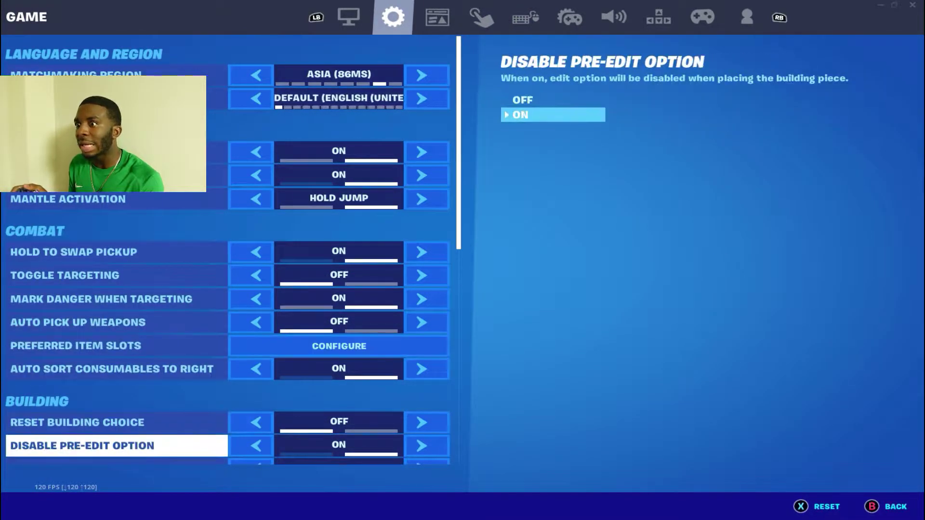
{"action": "key", "text": "Left"}
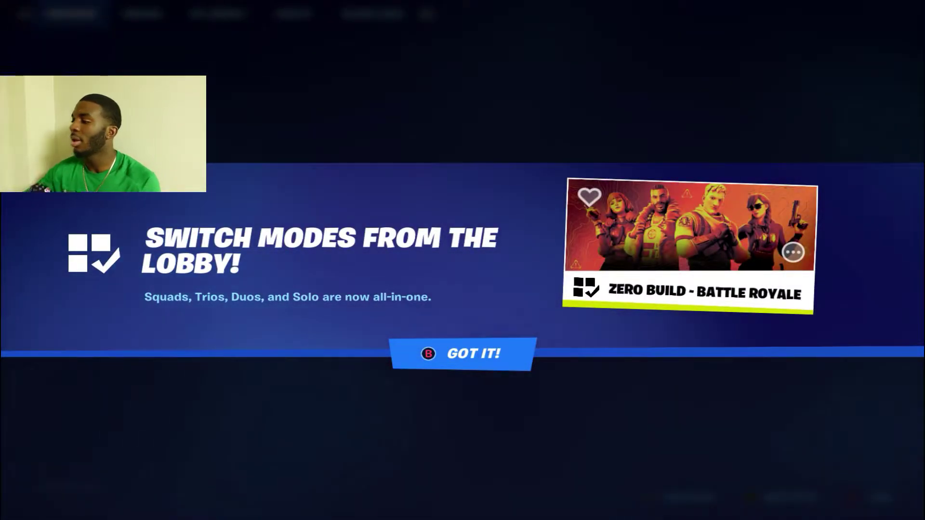
Dismiss the mode notice, pick the 1v1 Build Fight island in Discover, and press PLAY!
{"action": "left_click", "coordinate": [409, 353]}
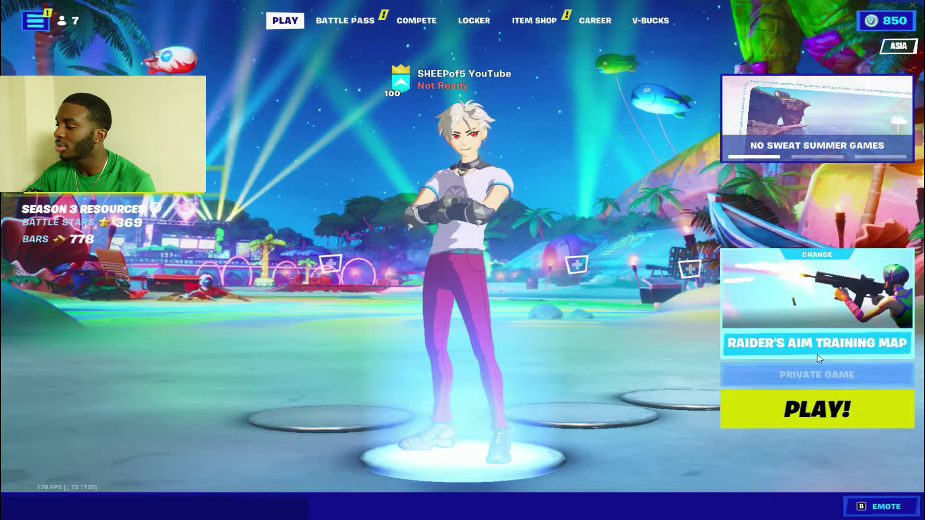
{"action": "left_click", "coordinate": [819, 357]}
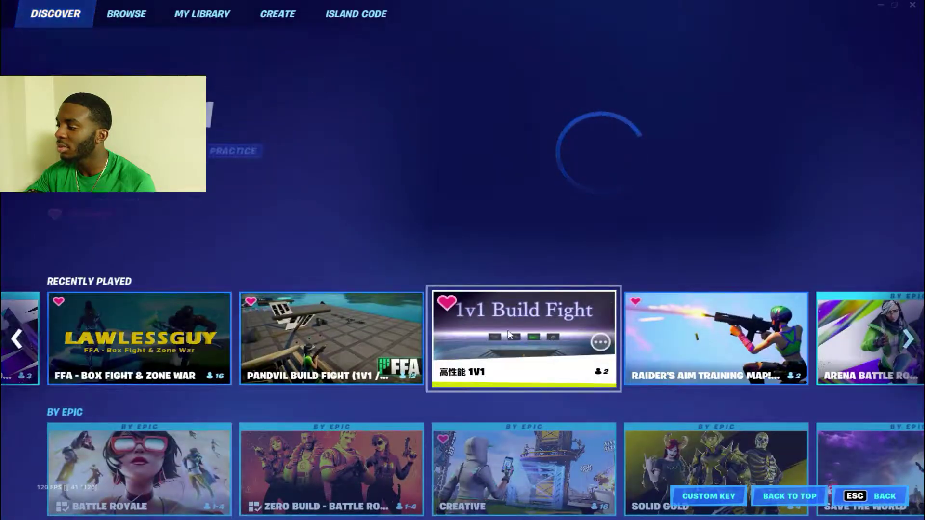
{"action": "left_click", "coordinate": [508, 334]}
{"action": "left_click", "coordinate": [819, 406]}
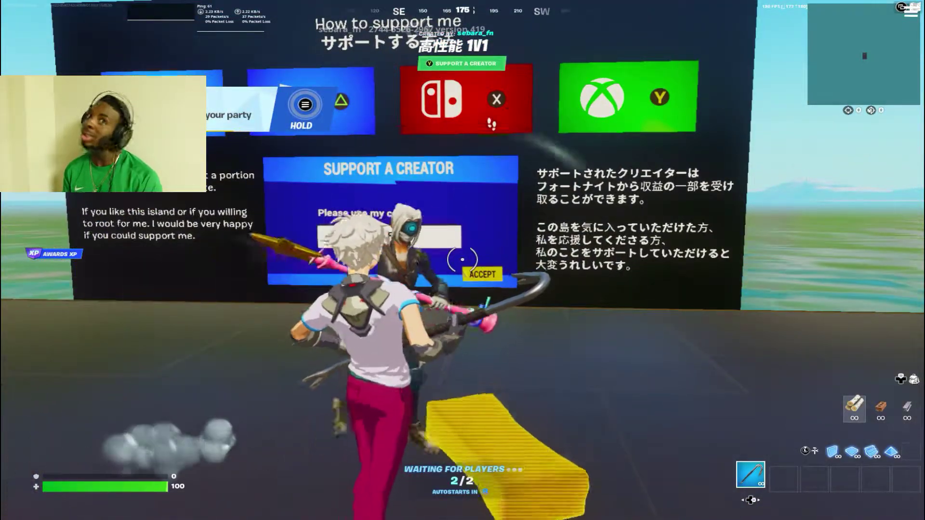
Open, close, and reopen the Friends panel with Shift+F3.
{"action": "key", "text": "shift+F3"}
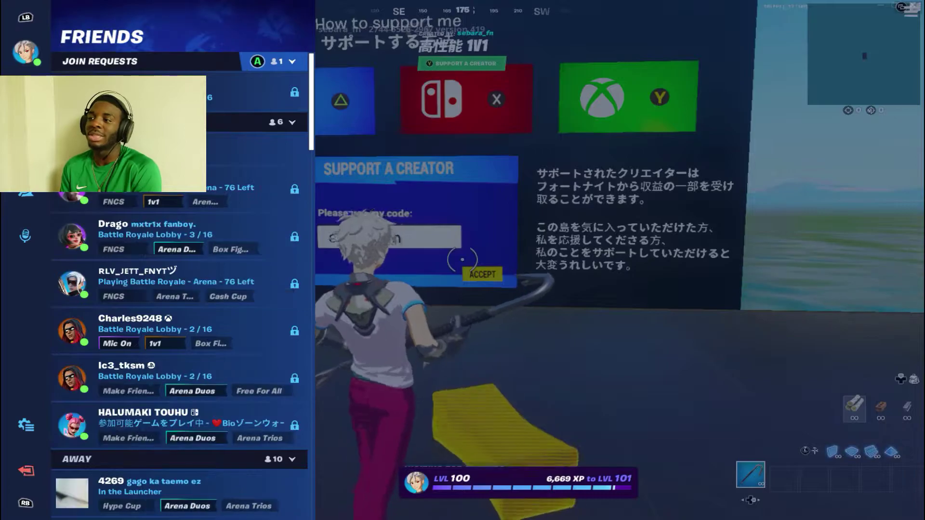
{"action": "key", "text": "Escape"}
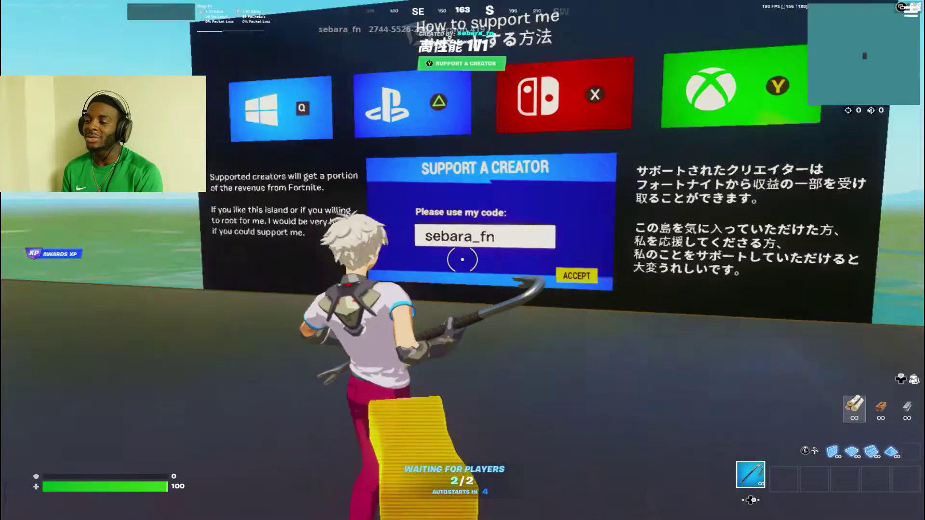
{"action": "key", "text": "shift+F3"}
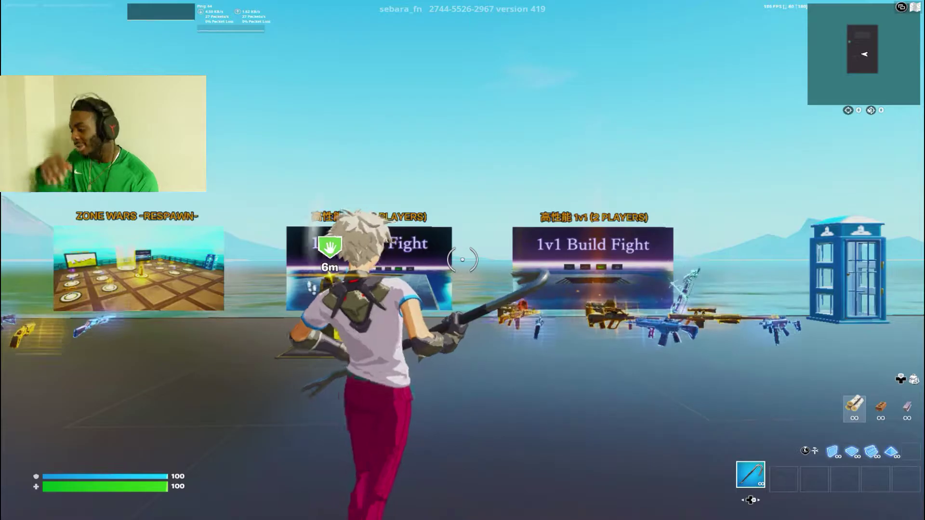
Run through the weapon spawns and pick up a pump shotgun and an SMG.
{"action": "key", "text": "w"}
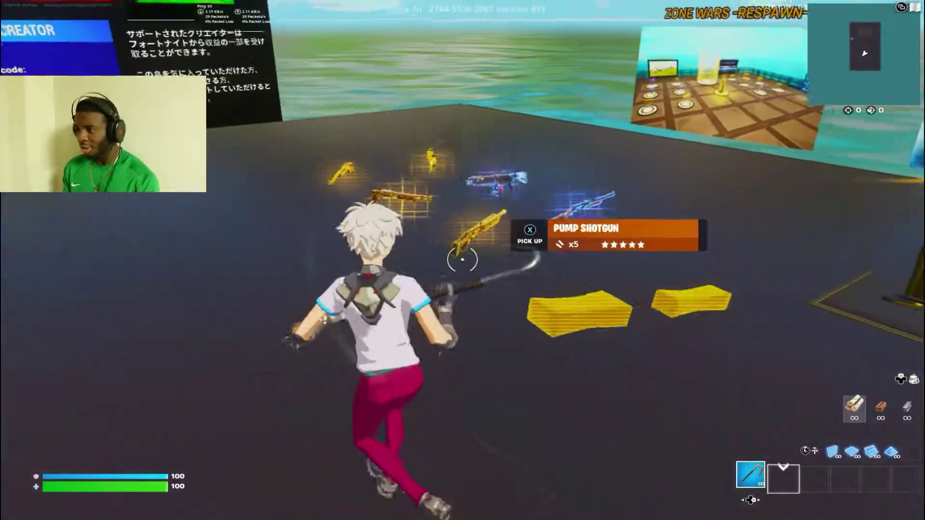
{"action": "key", "text": "w"}
{"action": "key", "text": "e"}
{"action": "key", "text": "e"}
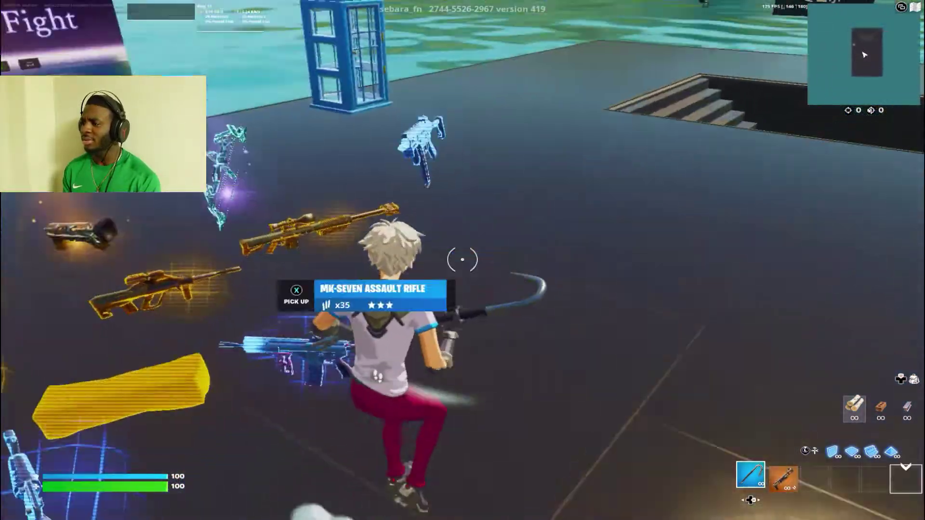
{"action": "key", "text": "w"}
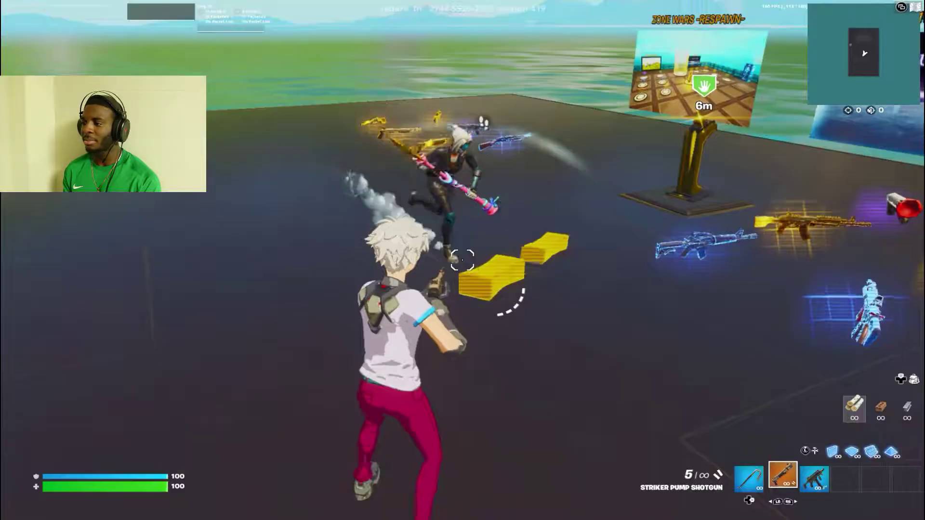